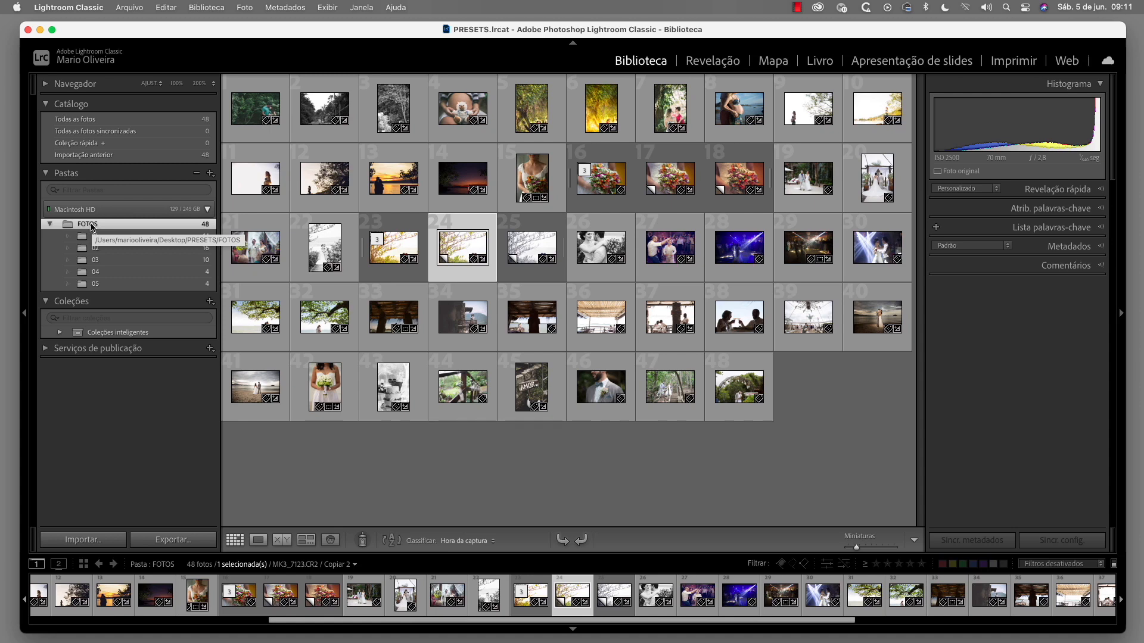
Step: Rename the FOTOS folder to "FOTOS aula lightroom"
right_click(91, 227)
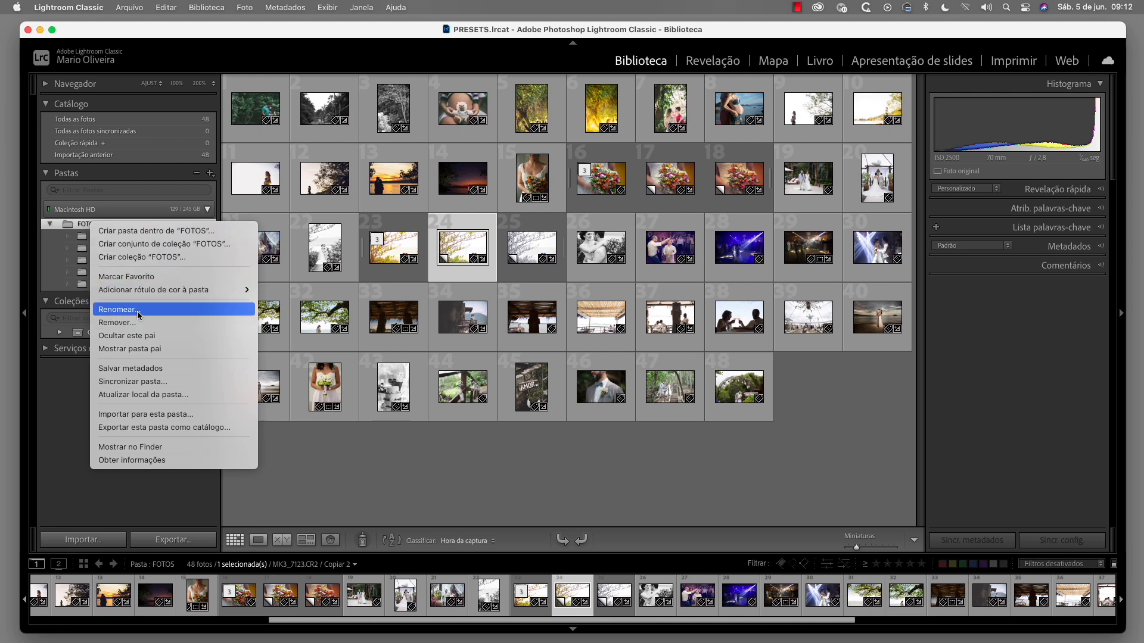
click(137, 309)
click(562, 187)
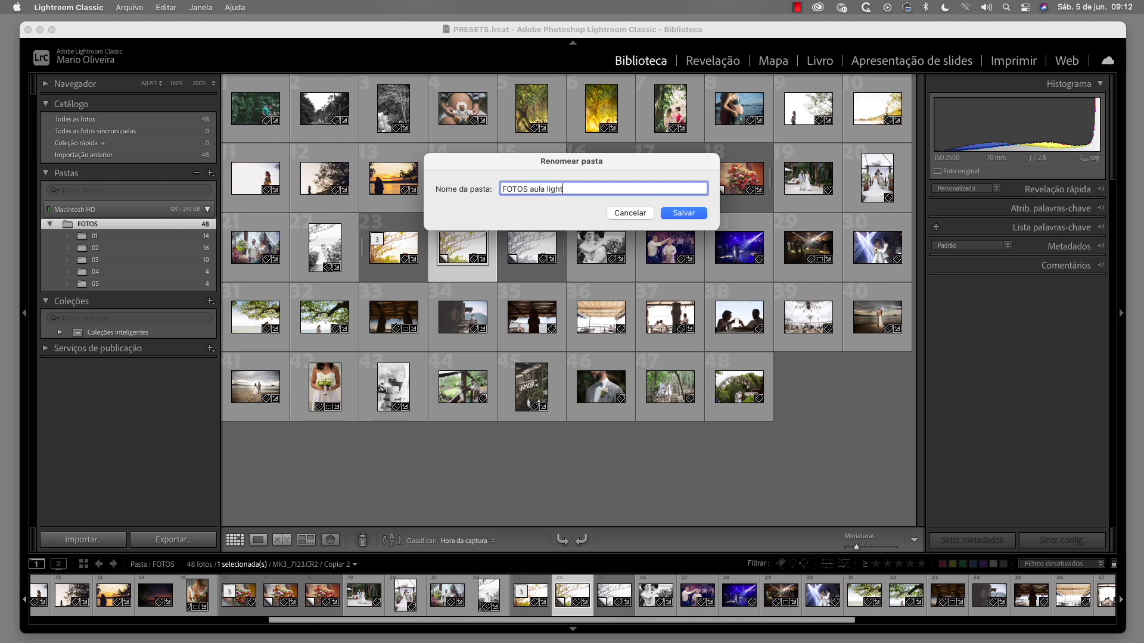
click(692, 213)
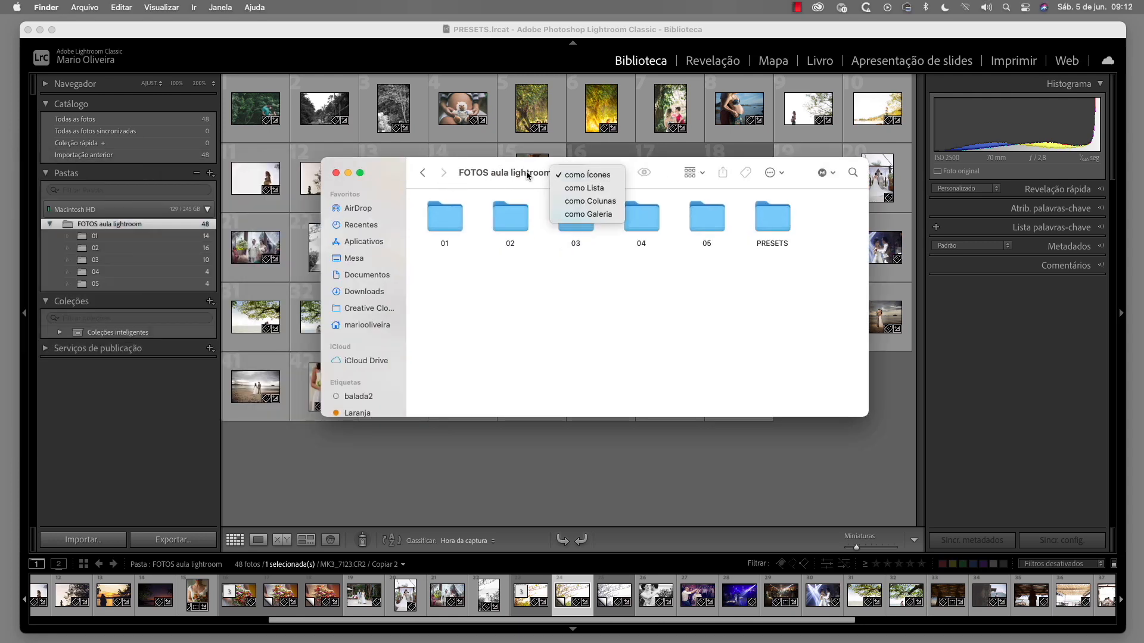
Step: Check the FOTOS aula lightroom folder in Finder and close its window
click(530, 305)
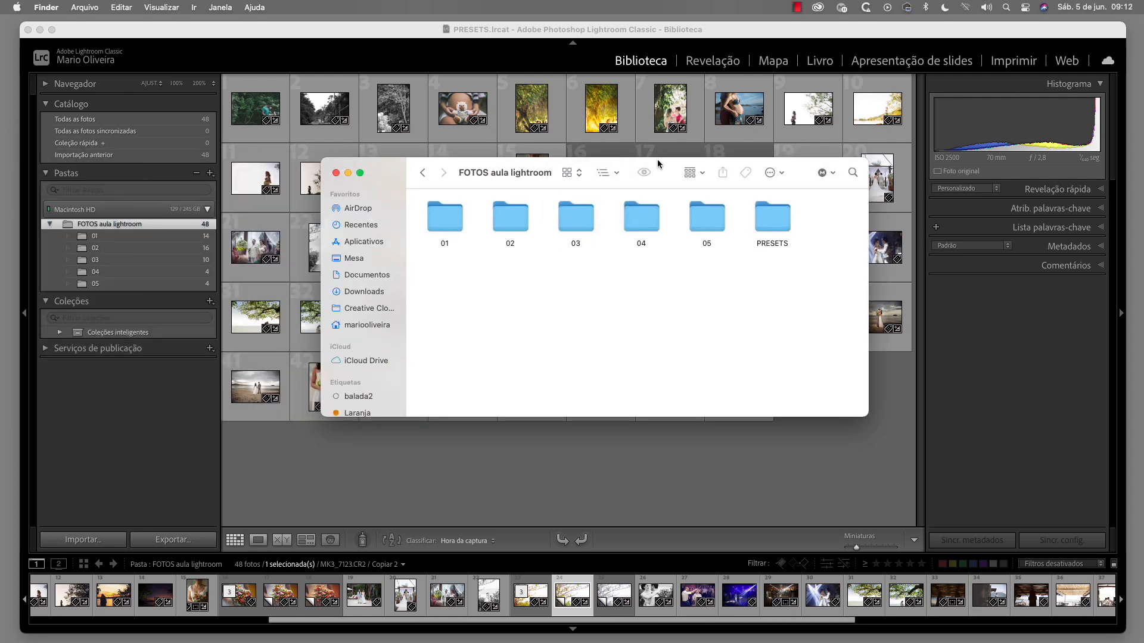
drag(626, 164, 557, 168)
key(super+w)
Step: Rename subfolder 01 of FOTOS aula lightroom to "fotos 01" in Lightroom Classic
click(103, 219)
click(99, 239)
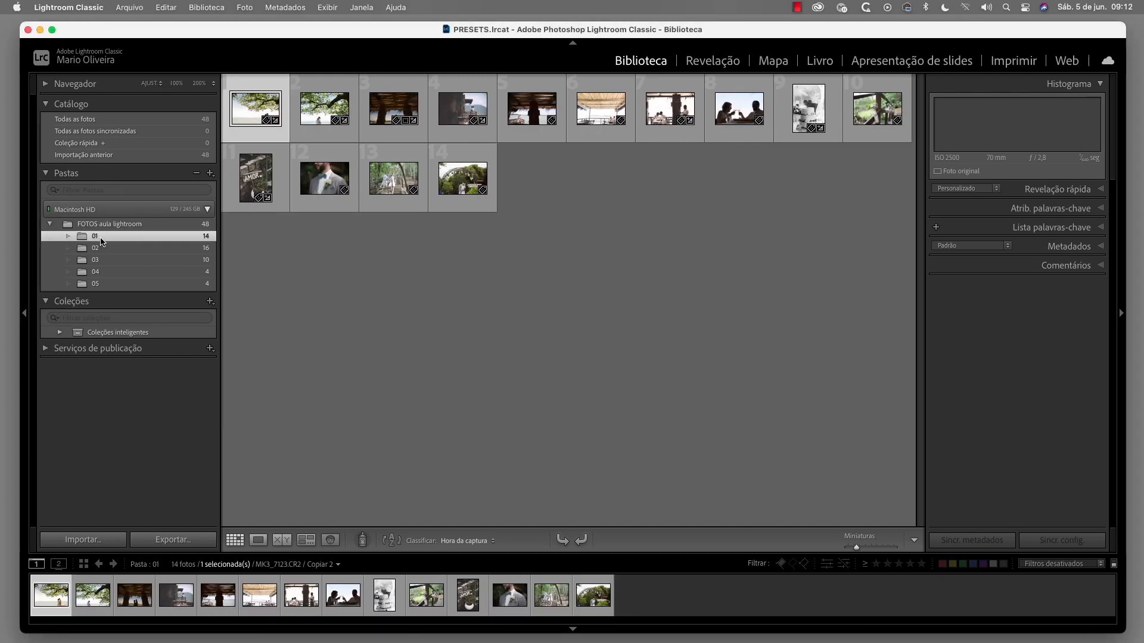
right_click(99, 236)
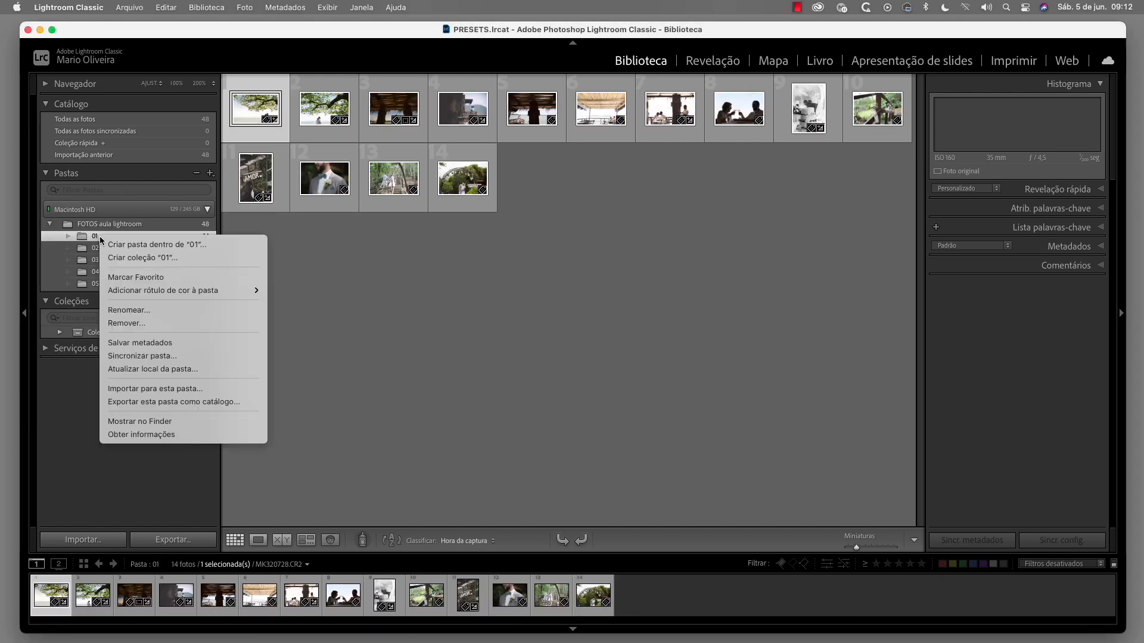
click(139, 310)
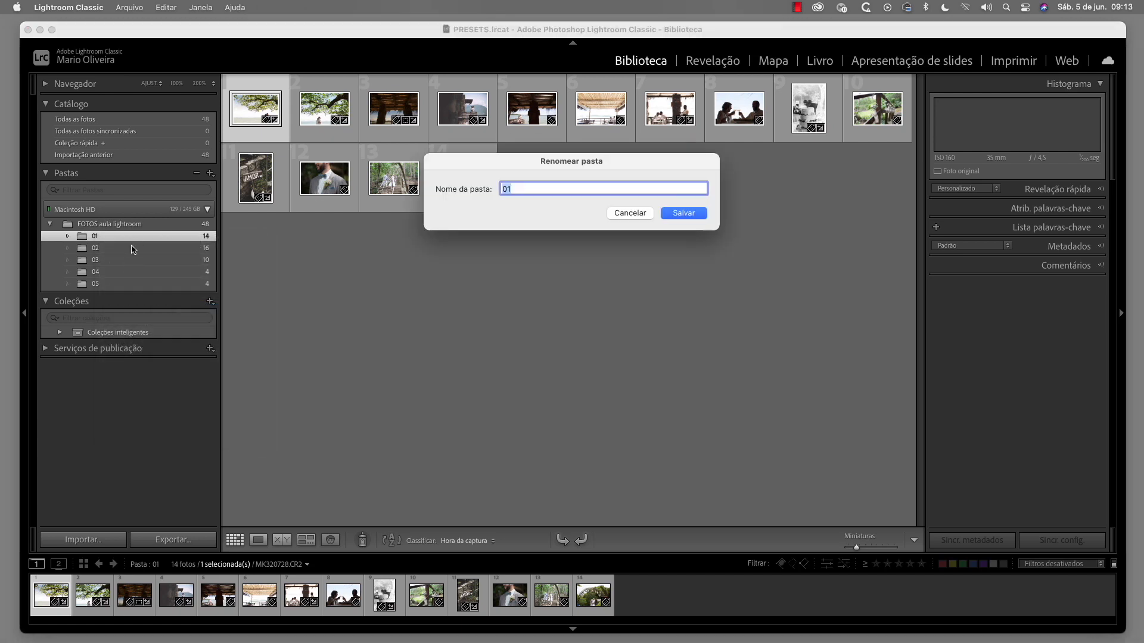
click(535, 190)
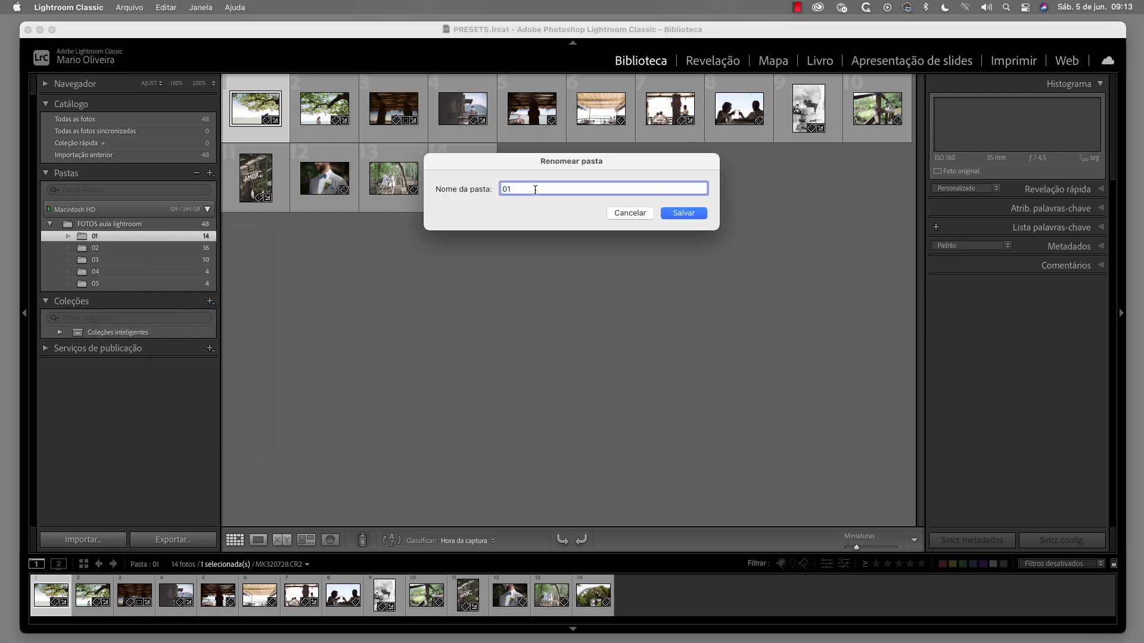
text(fotos)
click(683, 213)
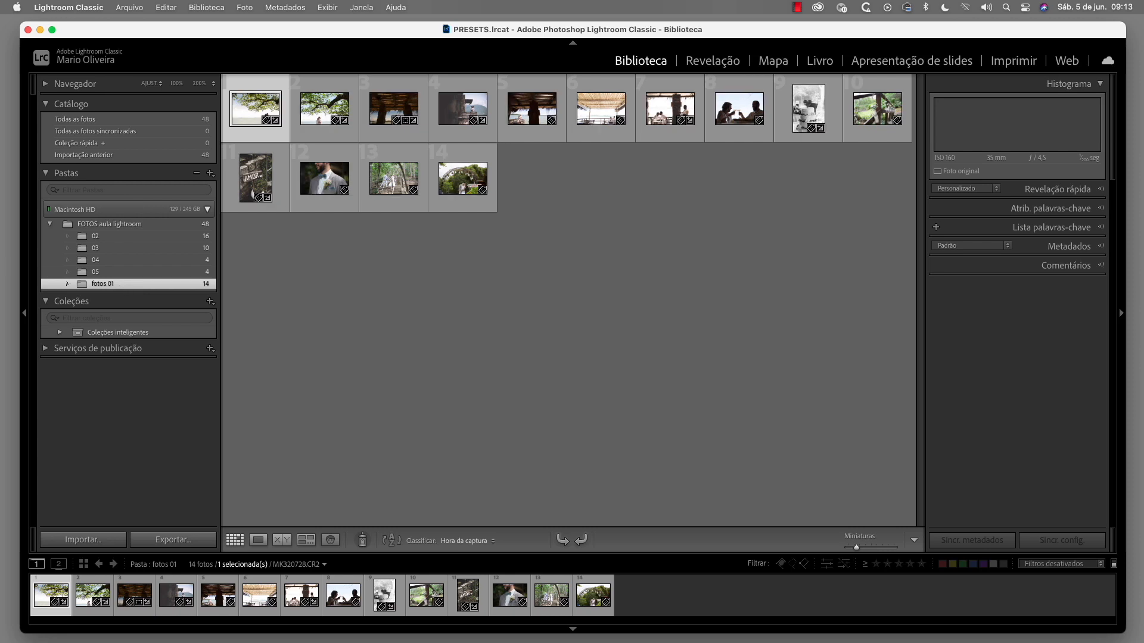
Step: Check the fotos 01 folder and its photo files in Finder, then put the window away
drag(0, 156, 671, 161)
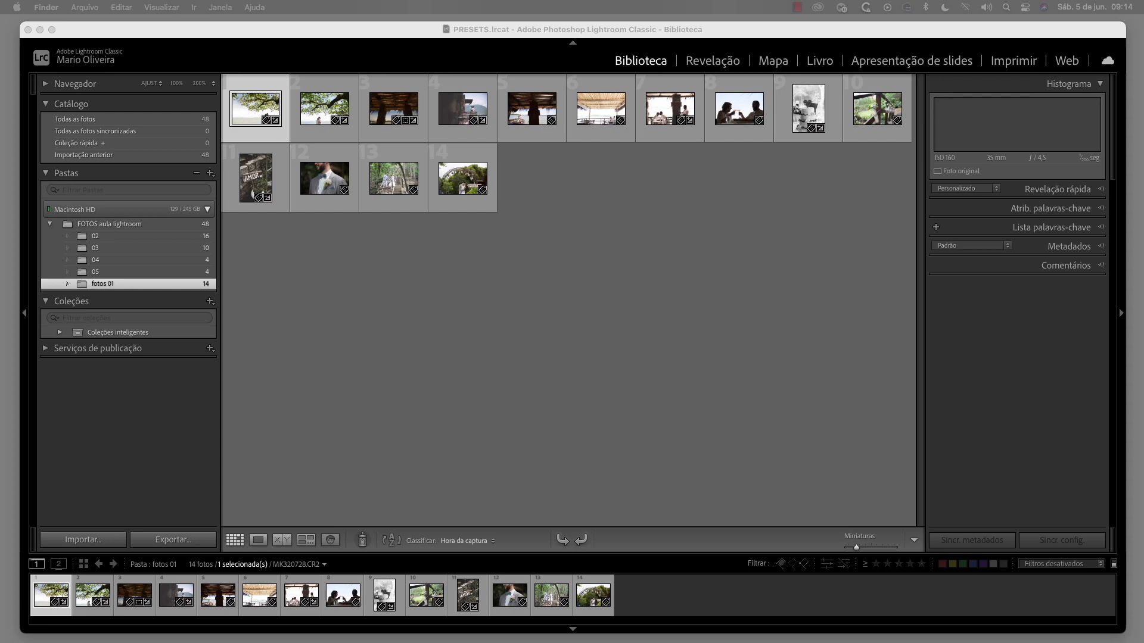
drag(255, 136, 530, 113)
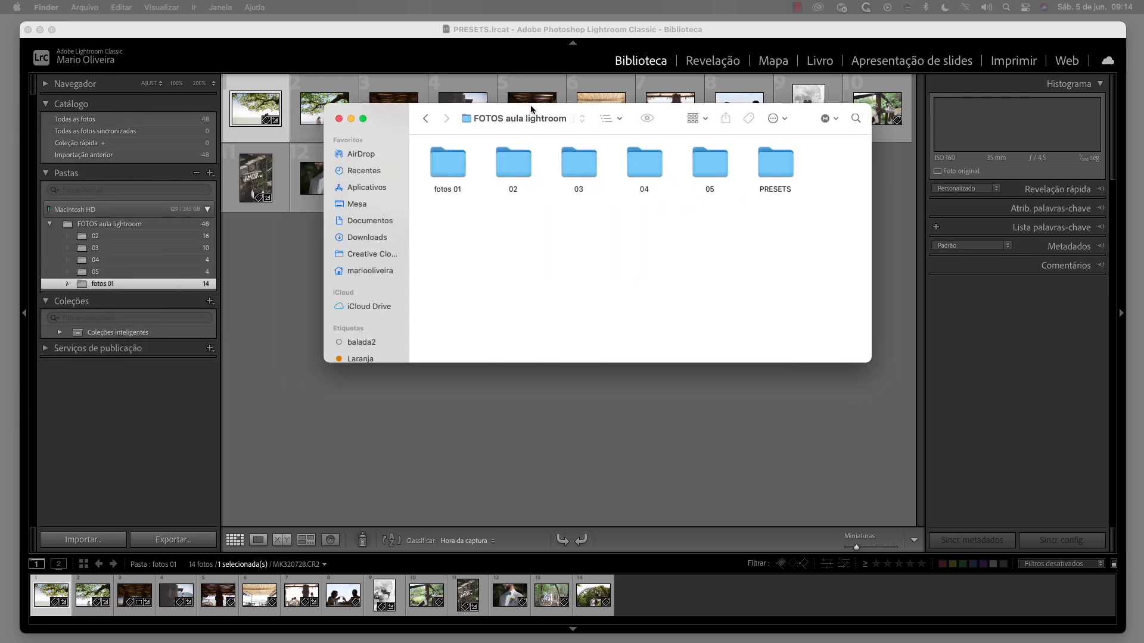
double_click(454, 172)
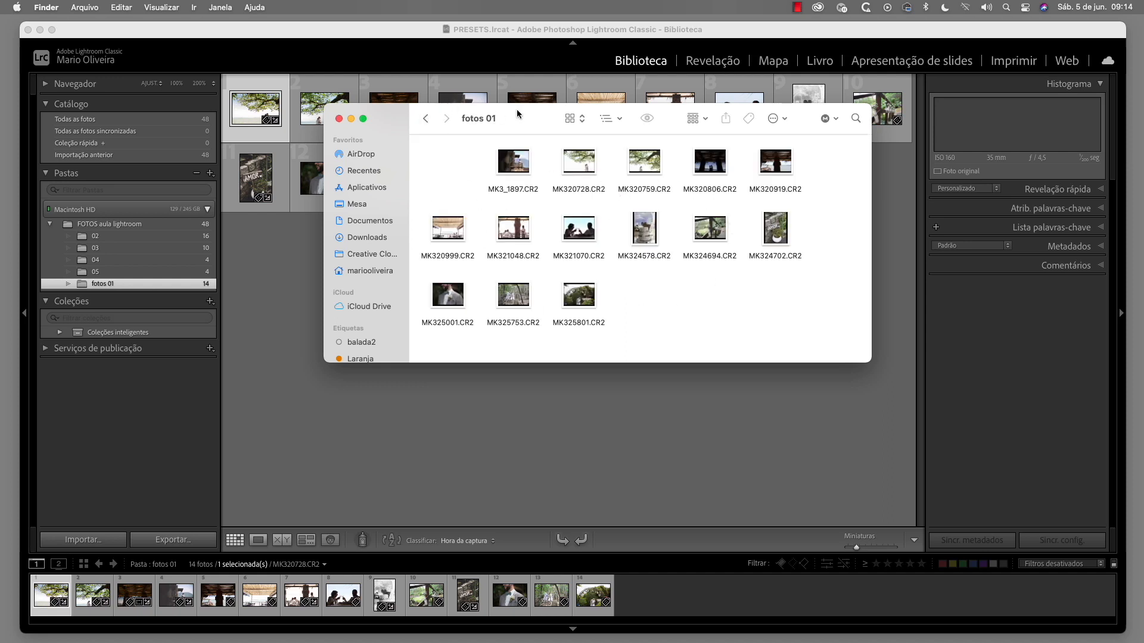
drag(523, 110, 0, 160)
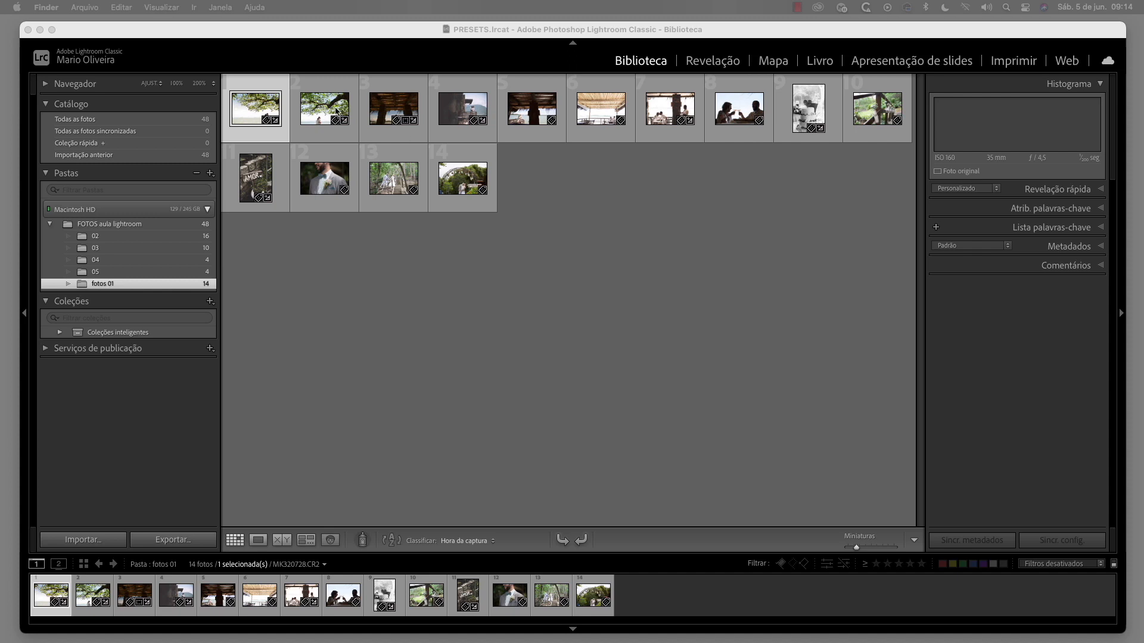
Step: Move all photos from the fotos 01 folder into folder 05, including the files on disk
click(471, 178)
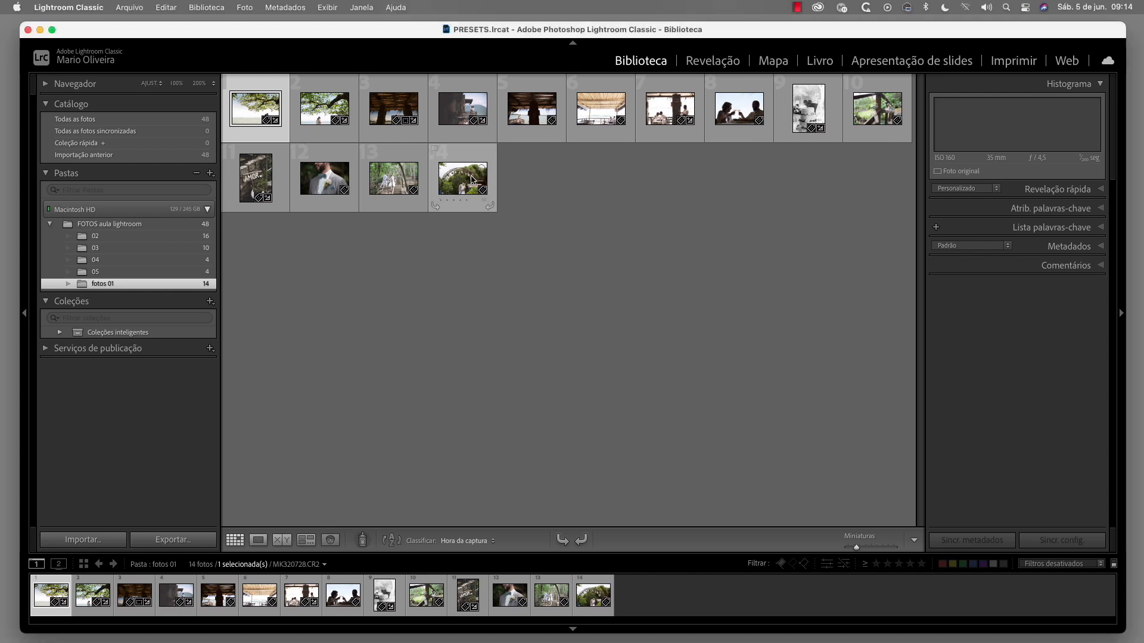
key(super+a)
drag(250, 110, 168, 279)
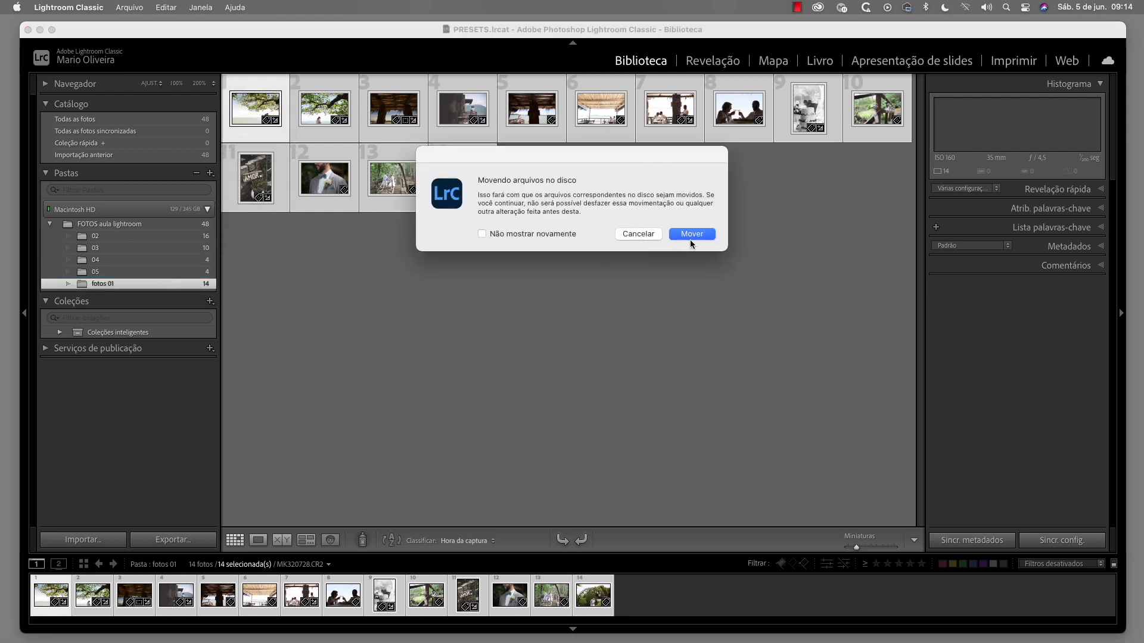
click(692, 233)
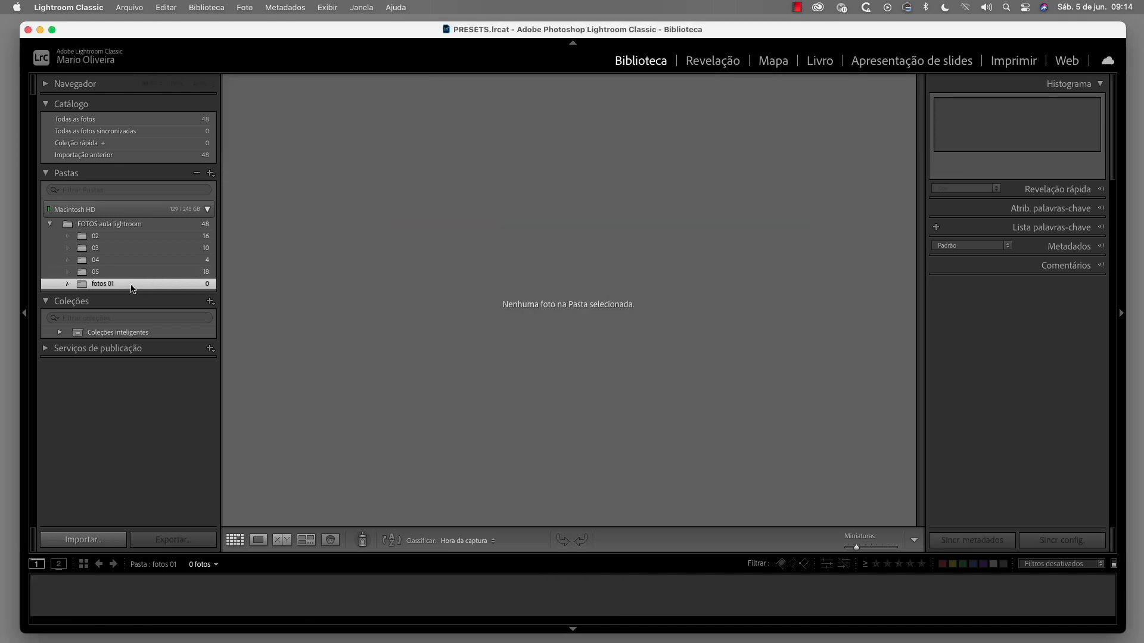
key(Delete)
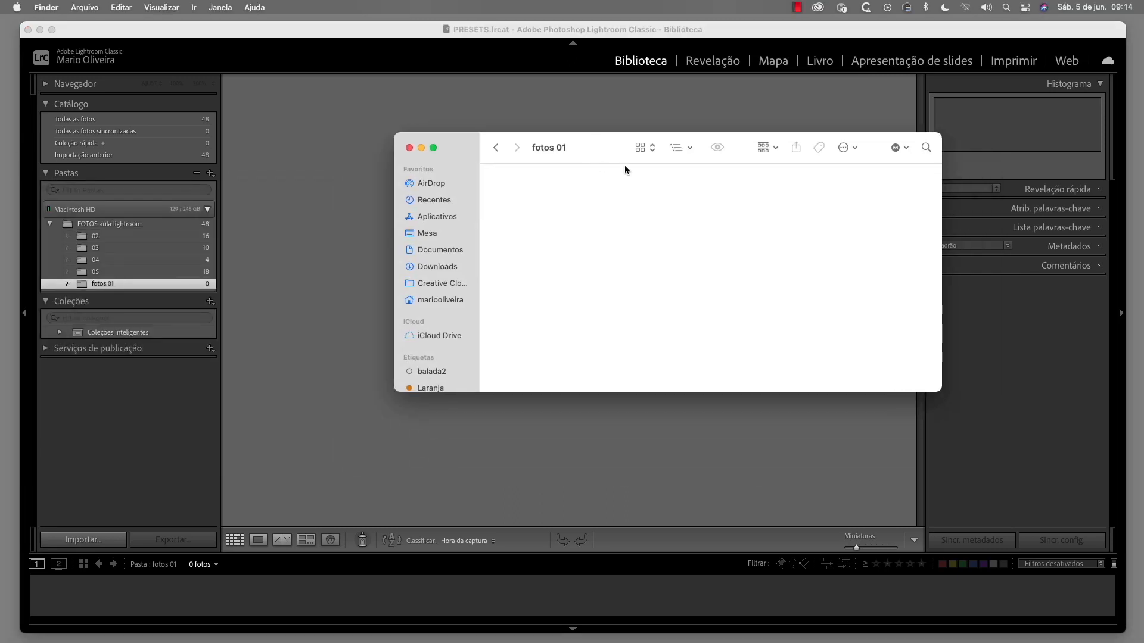
Step: Compare the contents of the fotos 01 and 05 folders in Finder, then close the window
click(495, 148)
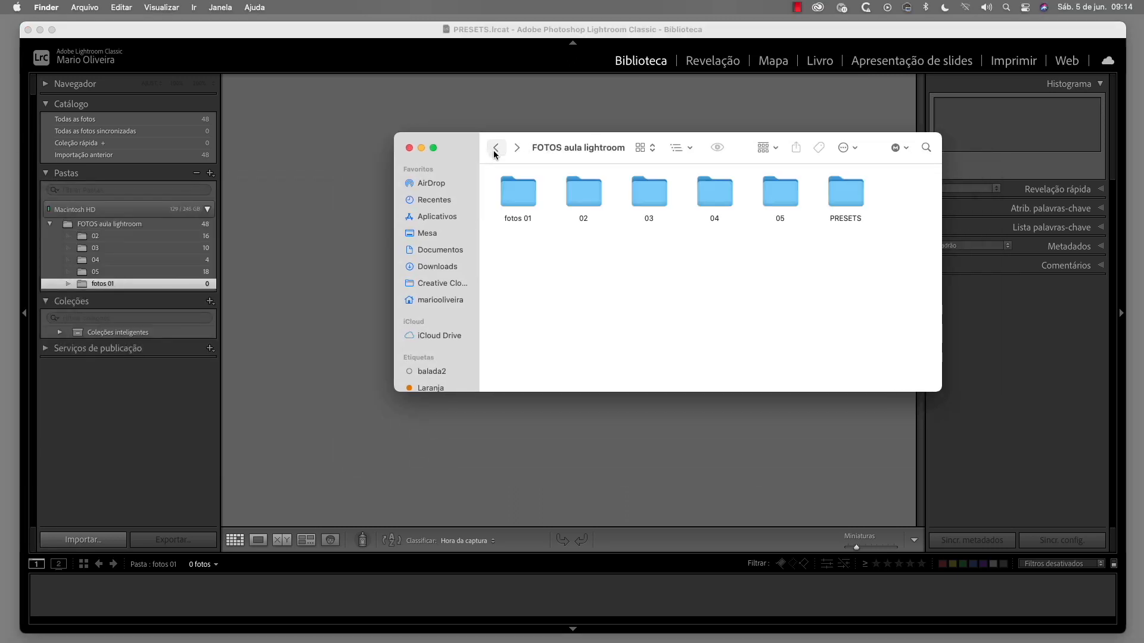
double_click(527, 195)
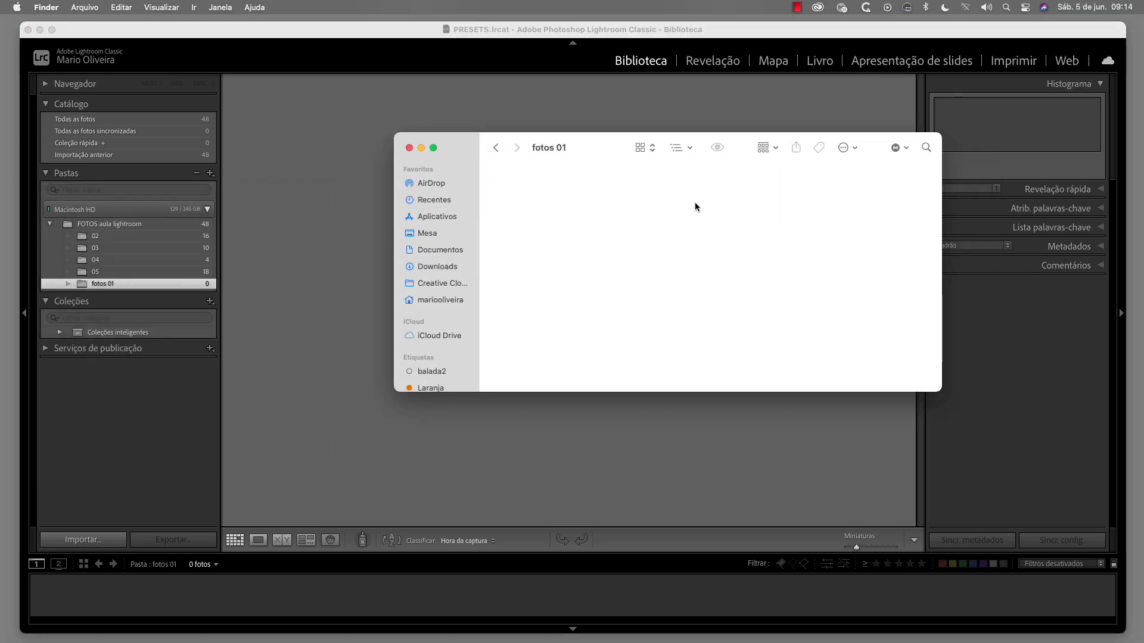
click(495, 148)
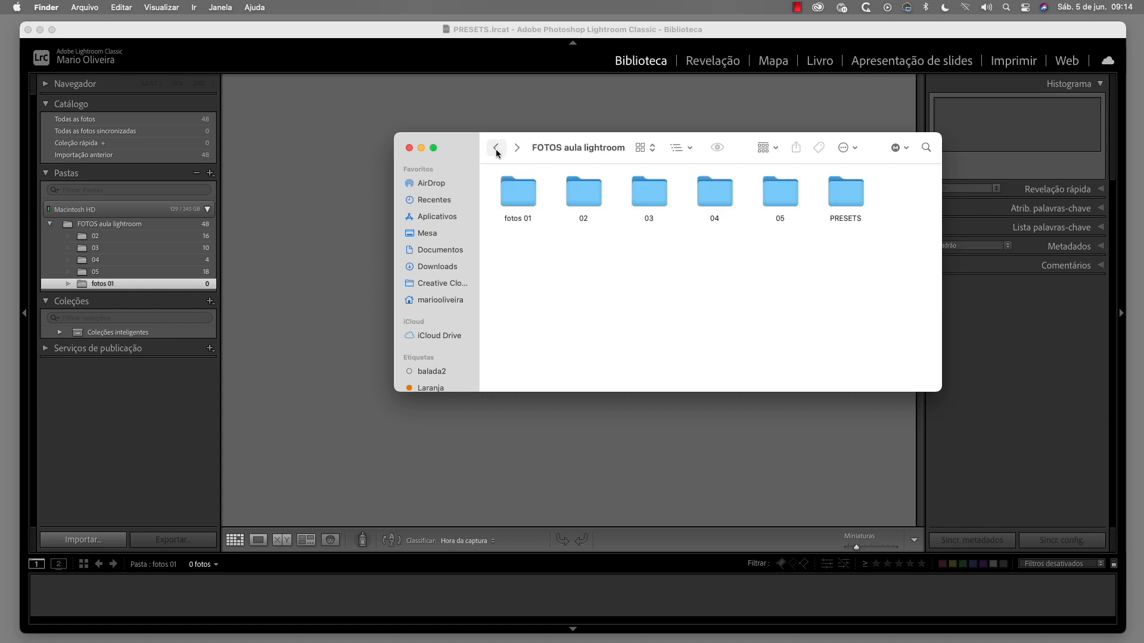
double_click(780, 192)
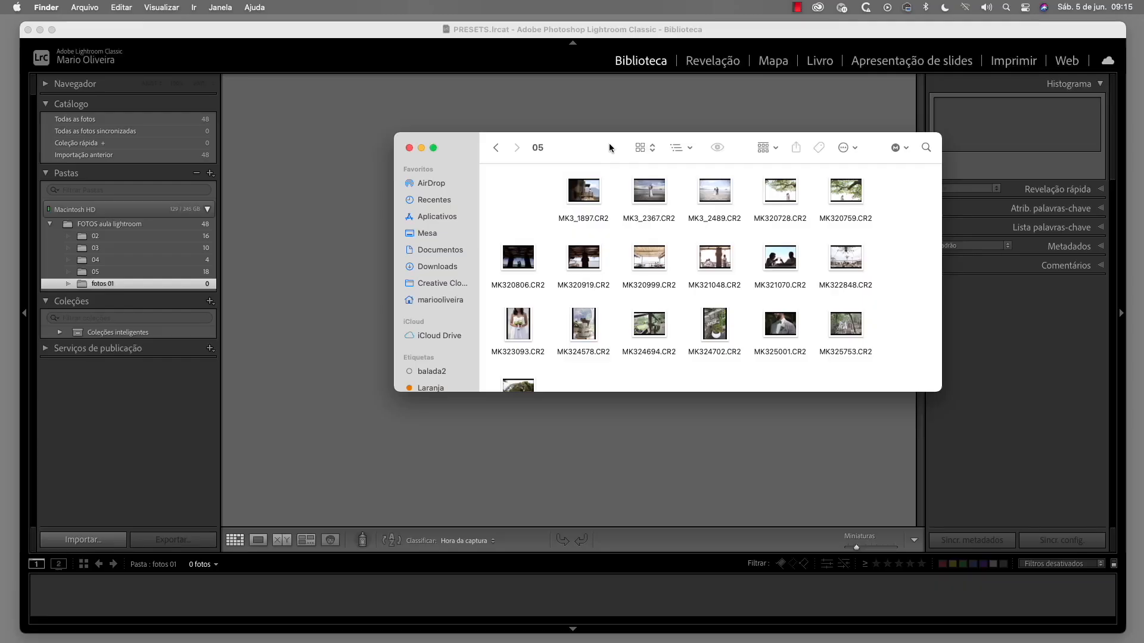
key(super+w)
Step: Show all photos of the FOTOS aula lightroom folder in Lightroom Classic and enlarge the filmstrip
click(146, 224)
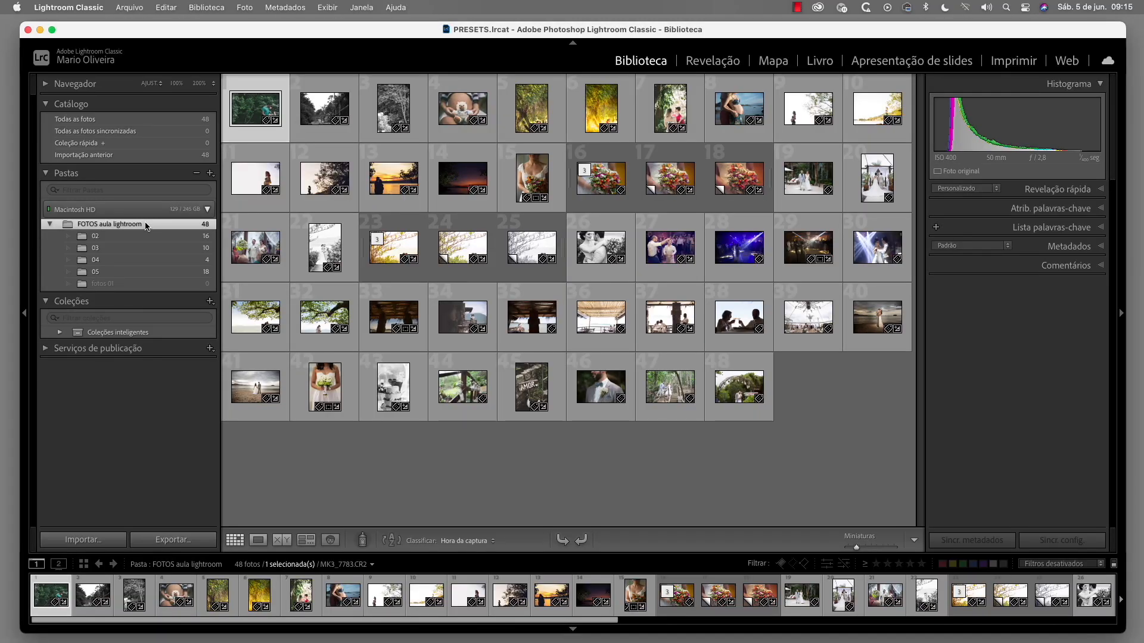
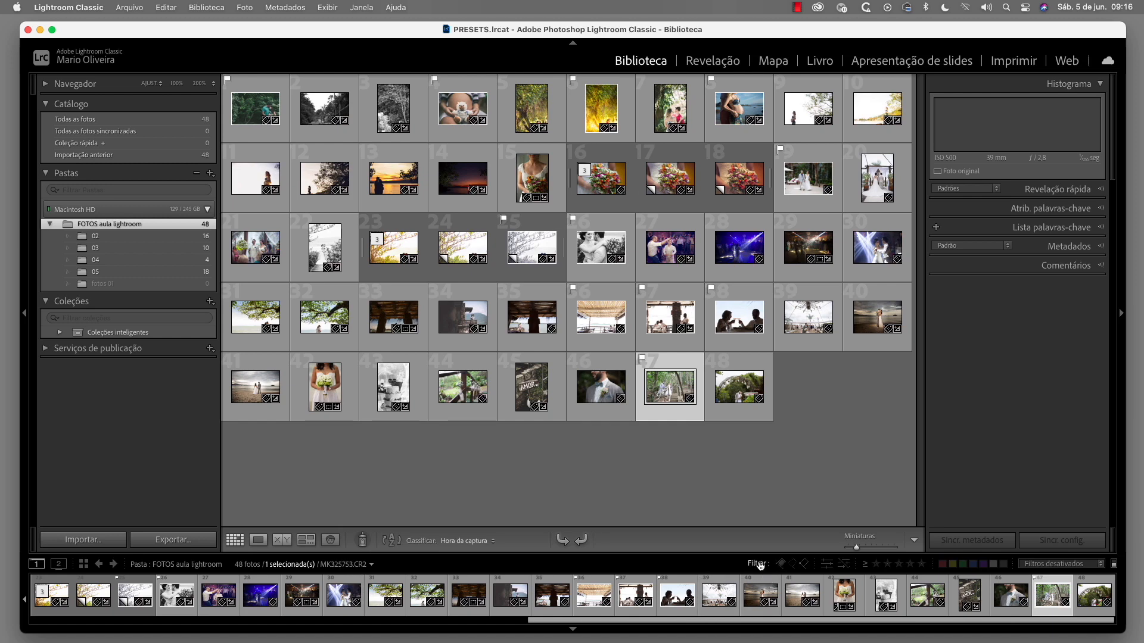
drag(709, 551, 713, 499)
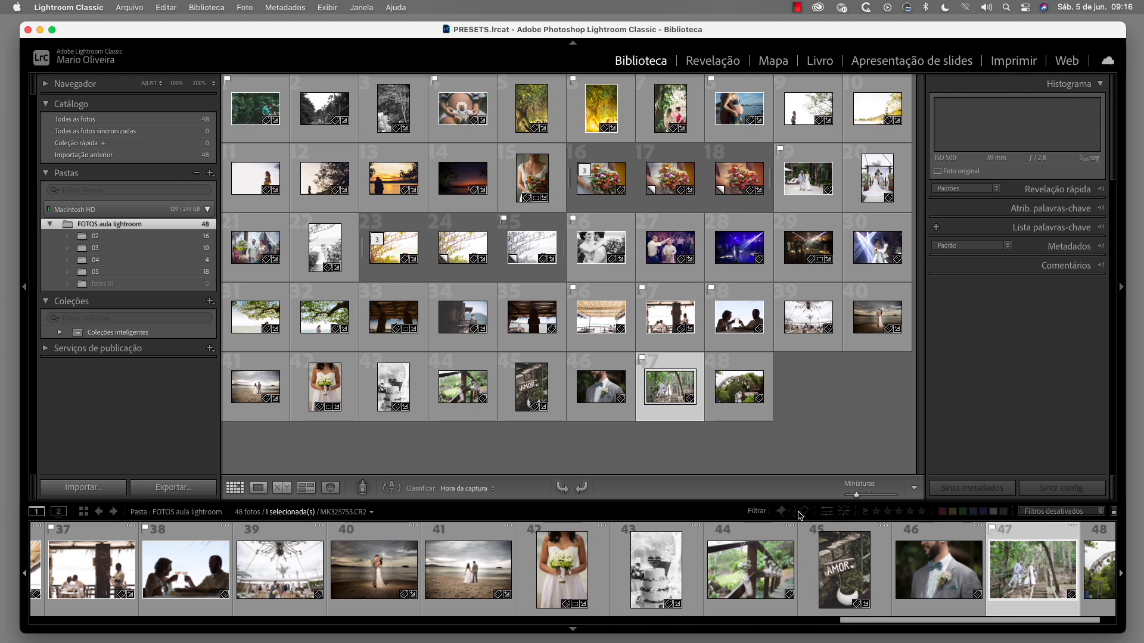
Step: Try collapsing and expanding the filmstrip's filter options and toggling the flagged-photos filter
click(755, 512)
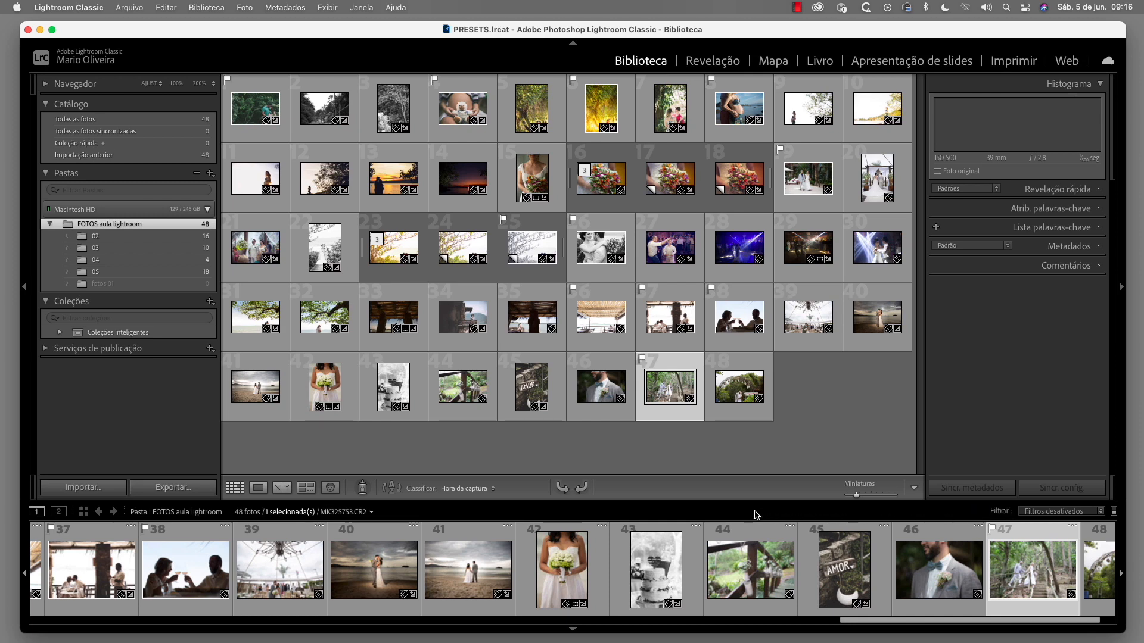
click(1003, 513)
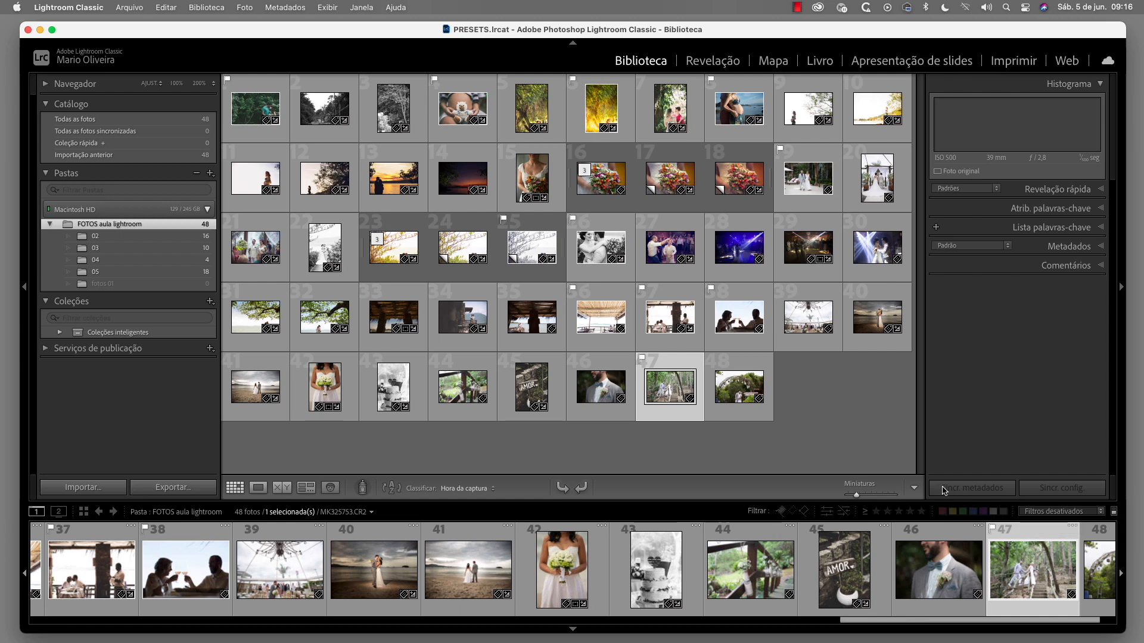
click(782, 514)
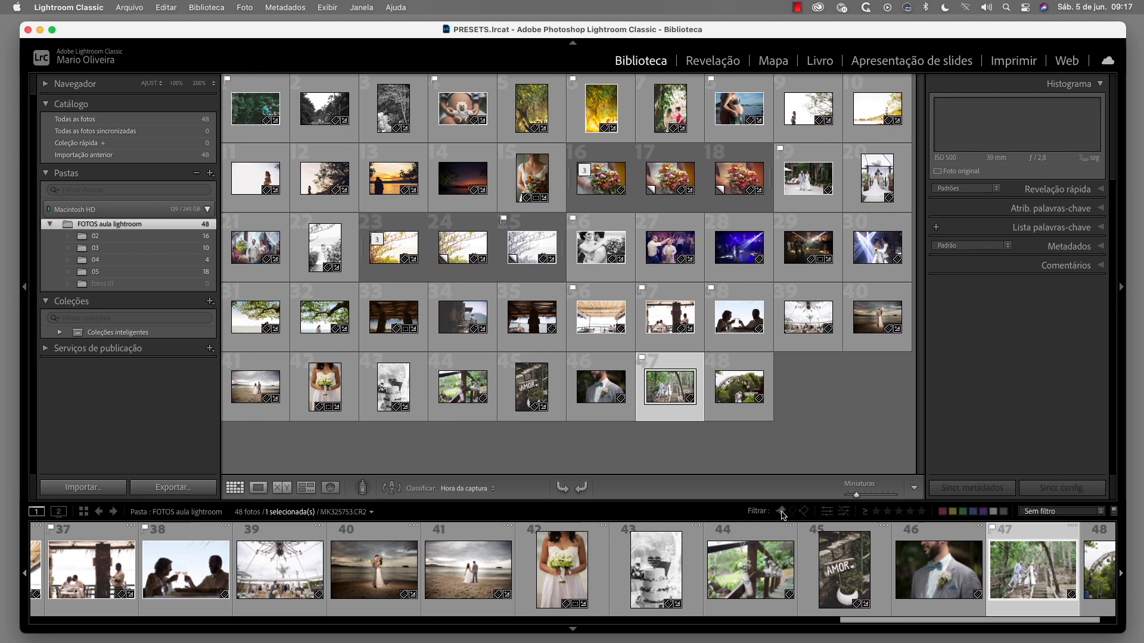
click(782, 514)
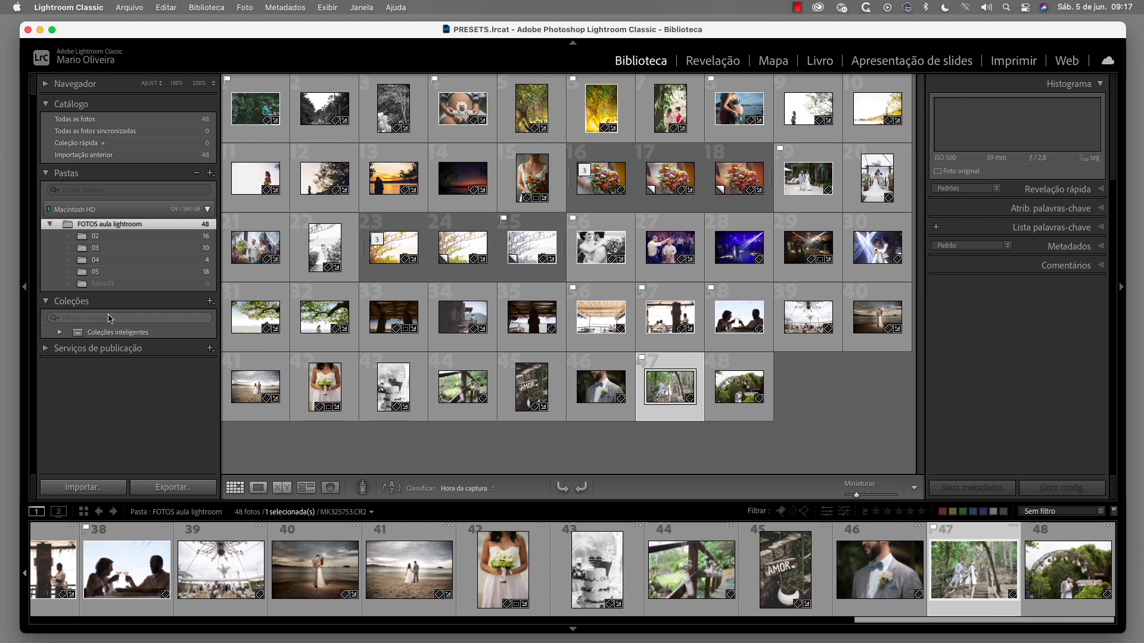
Step: Create a collection named "Coleção aula" outside any collection set, without including the selected photos
click(209, 303)
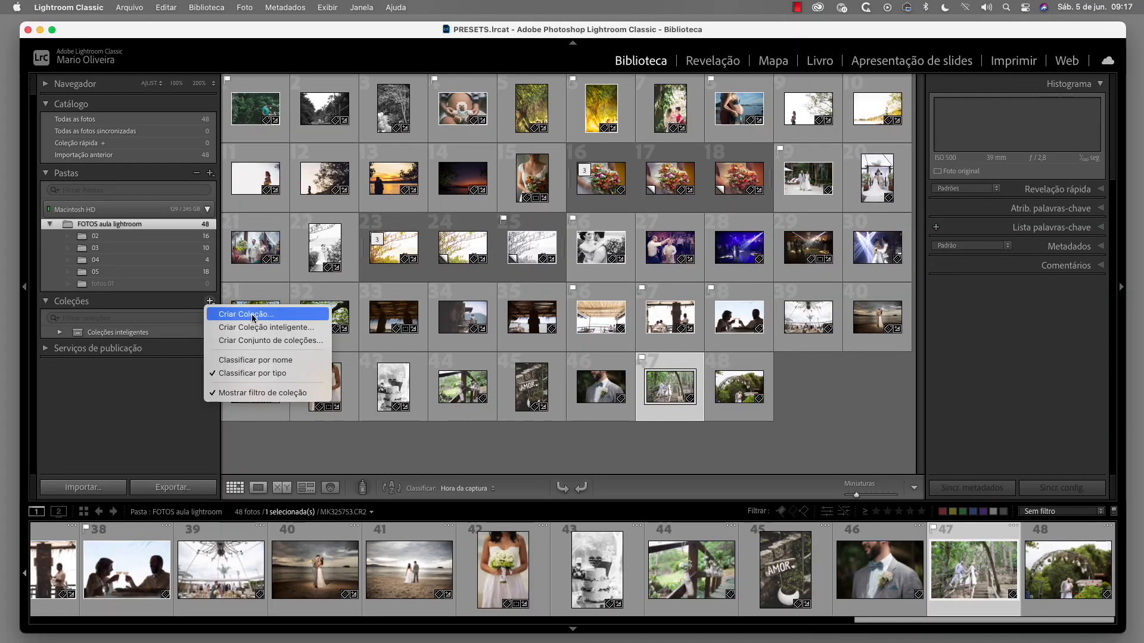
click(253, 314)
click(531, 159)
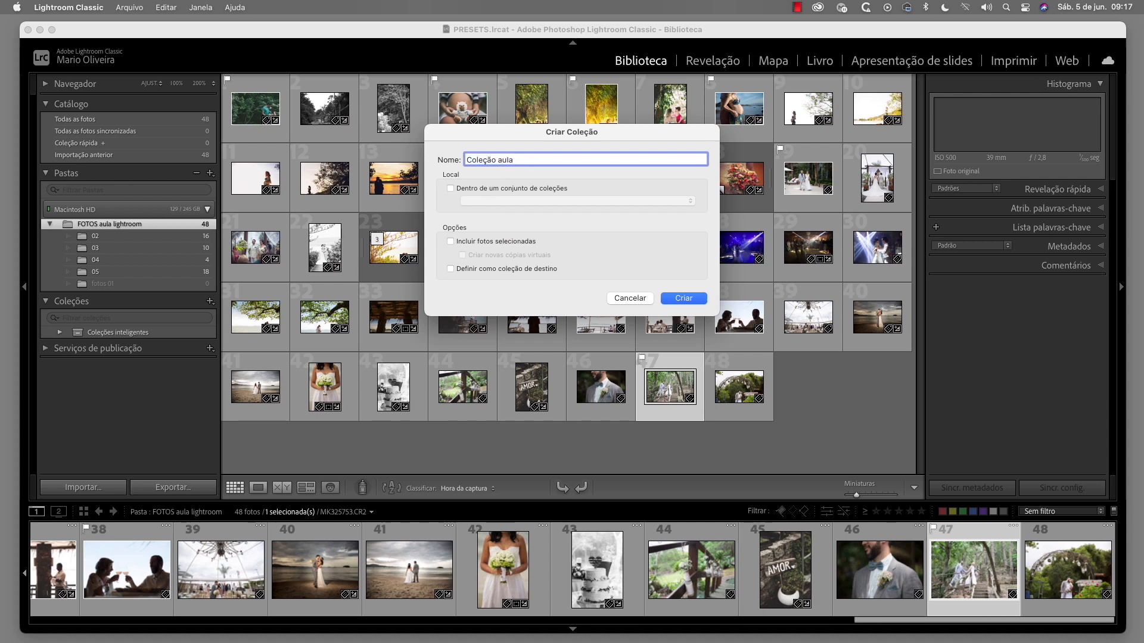
click(687, 300)
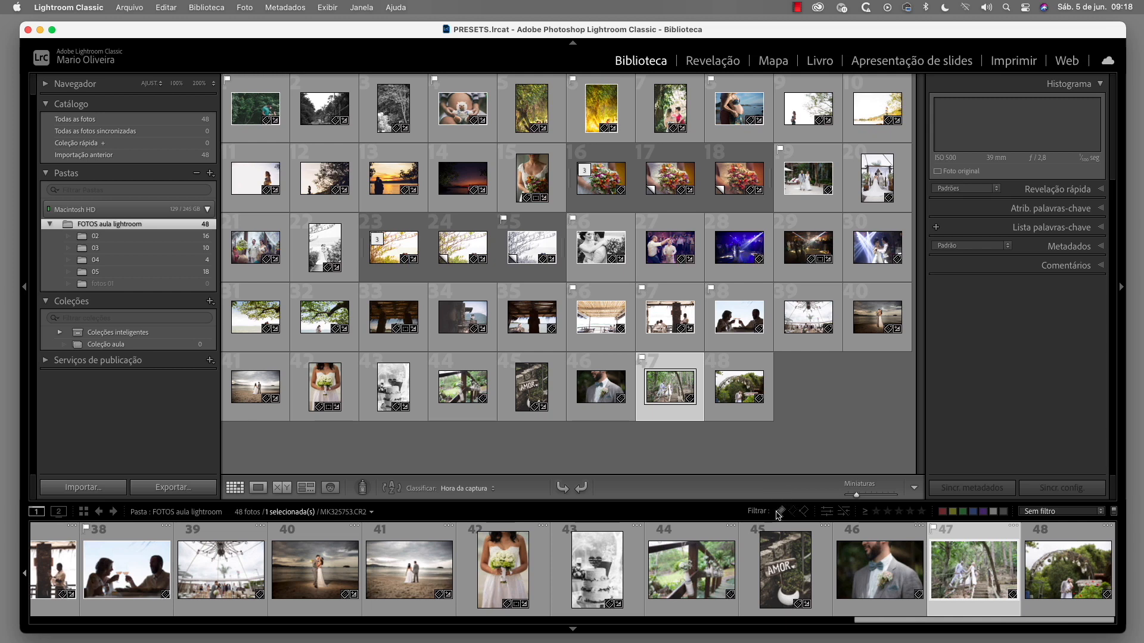
Step: Filter the folder to flagged photos, add all of them to Coleção aula, and open that collection
click(782, 512)
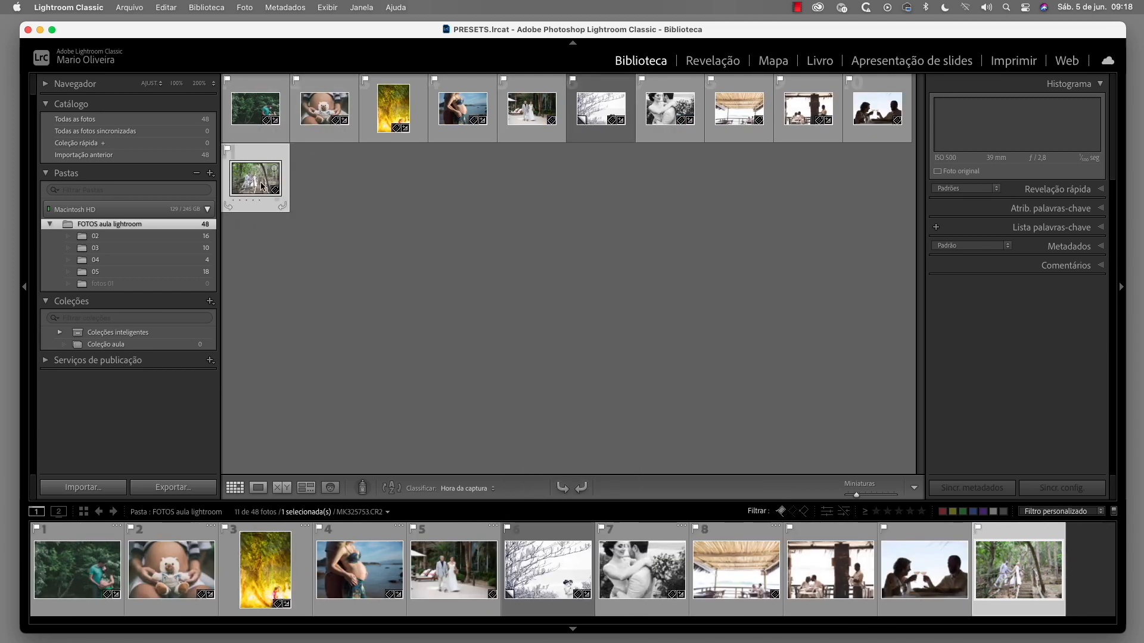
key(super+a)
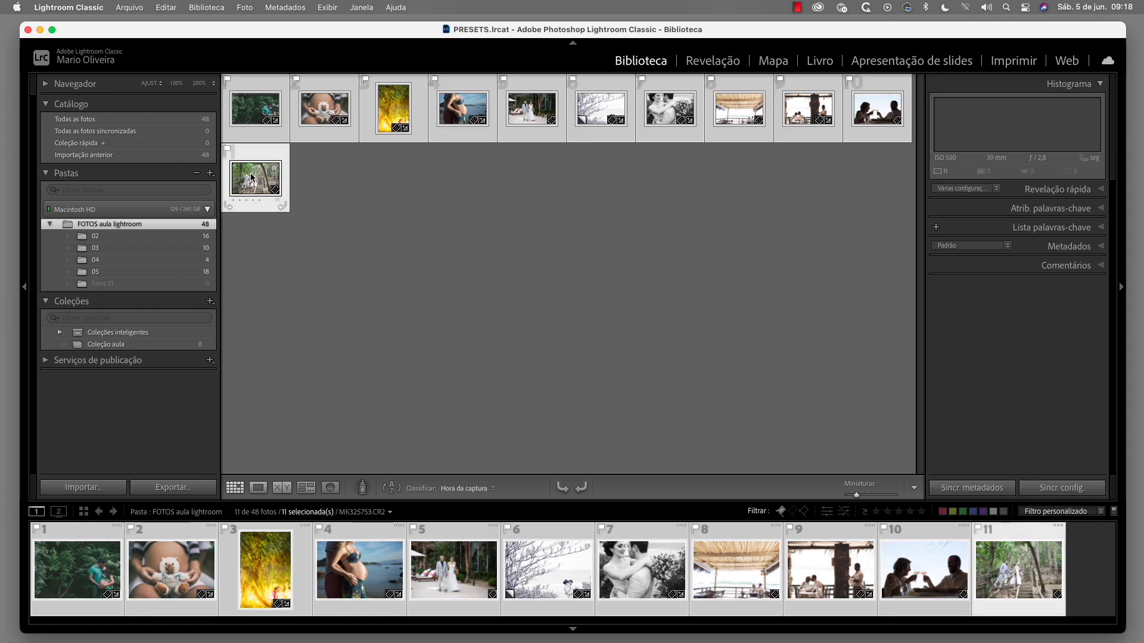
drag(251, 180, 153, 350)
click(184, 348)
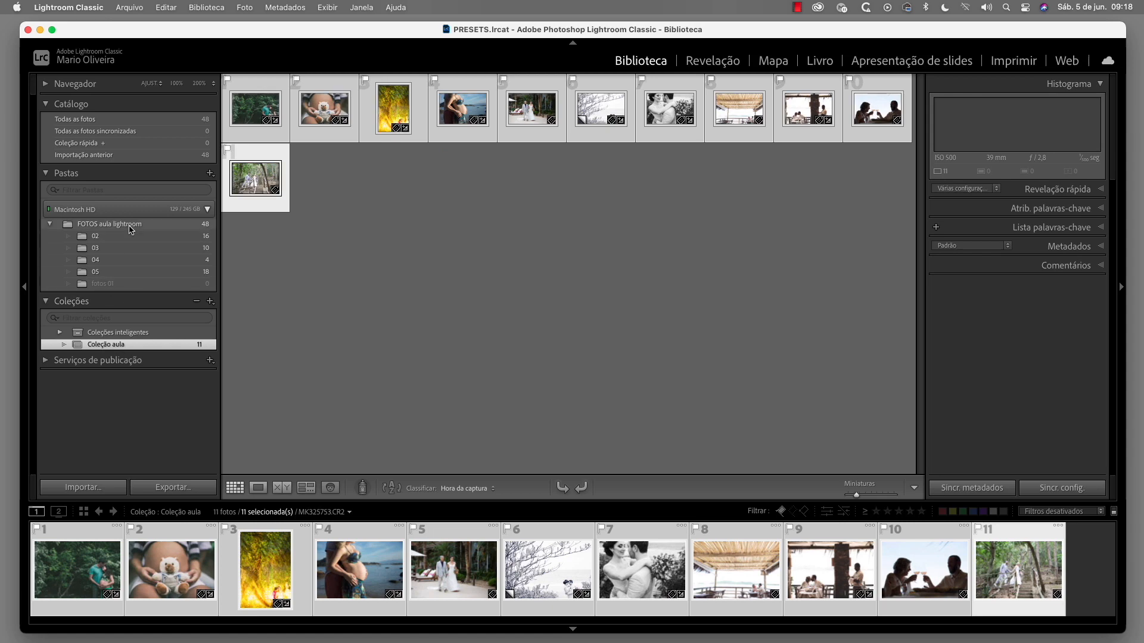
Step: Go back to the FOTOS aula lightroom folder and view the photos in its subfolder 02
click(199, 221)
click(153, 236)
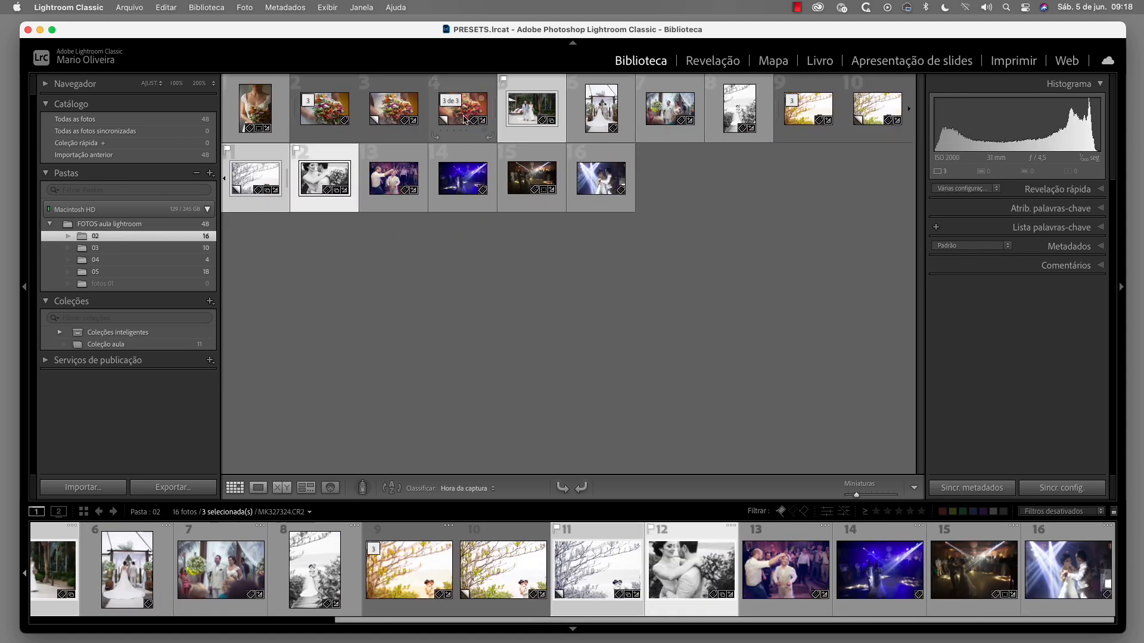
Step: View the photos in subfolder 03 and those in the Coleção aula collection
click(163, 249)
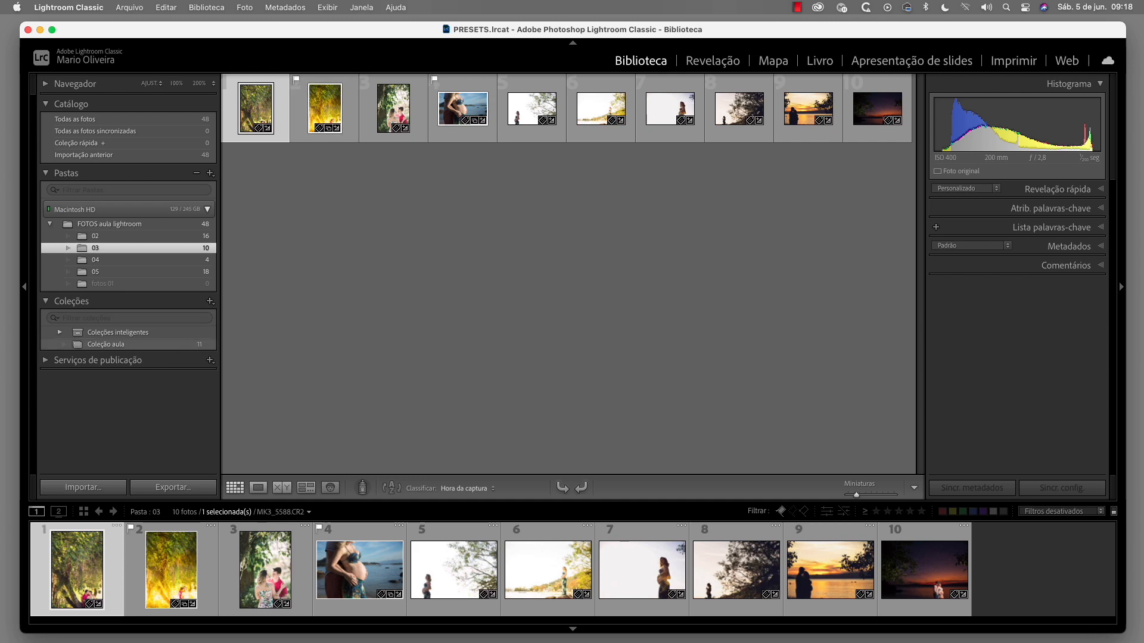
click(156, 346)
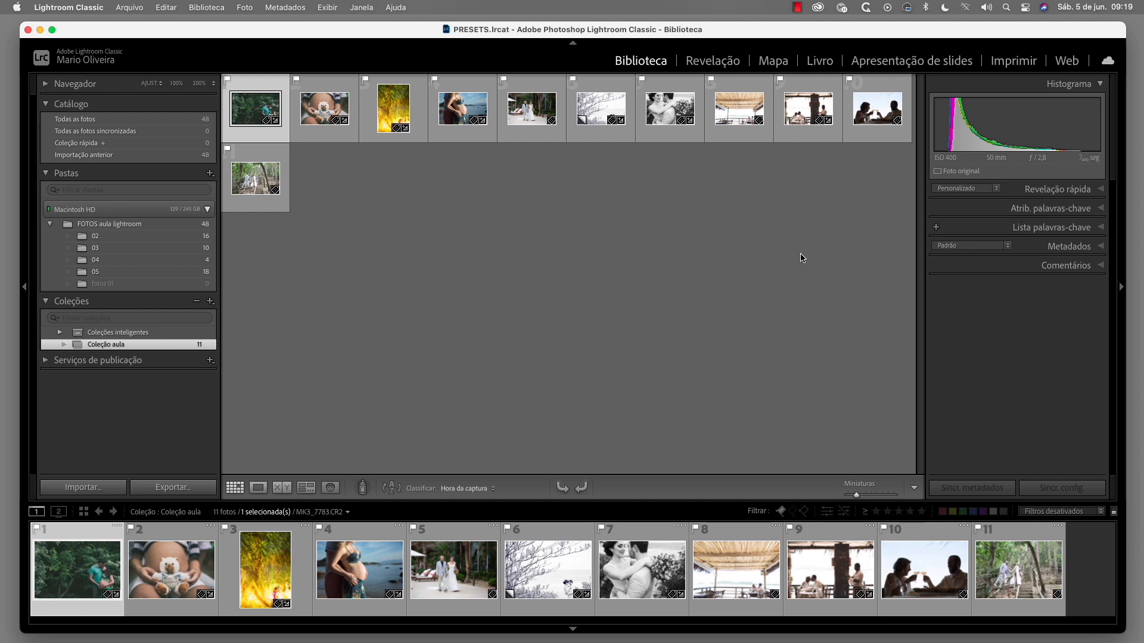
Step: Show the library filter bar and open the metadata filters for the whole FOTOS aula lightroom folder
key(backslash)
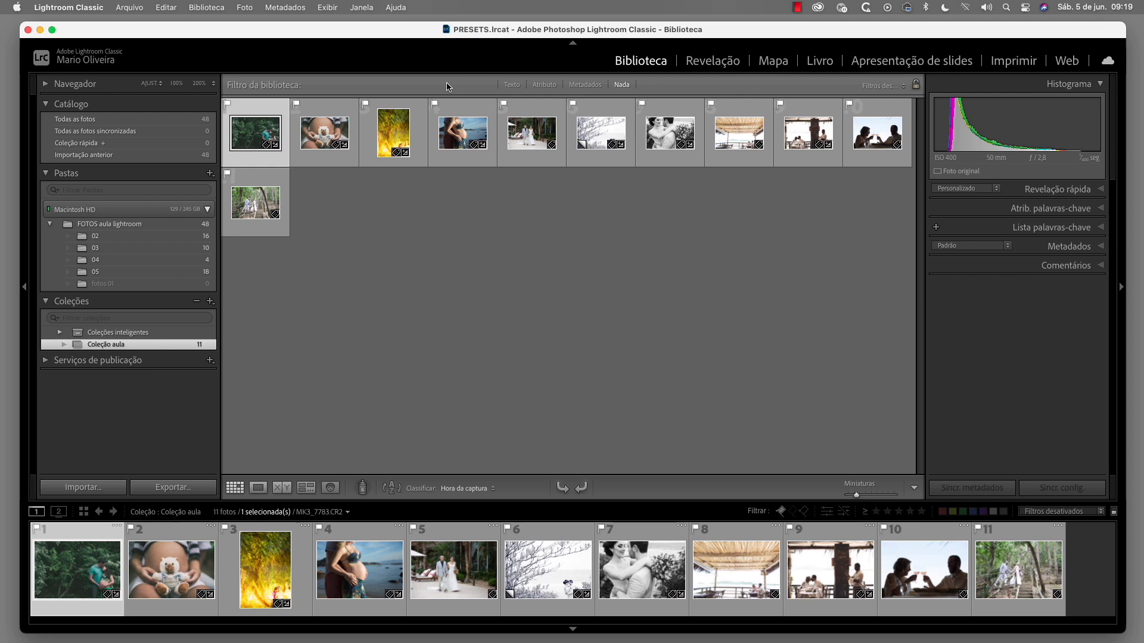
click(143, 228)
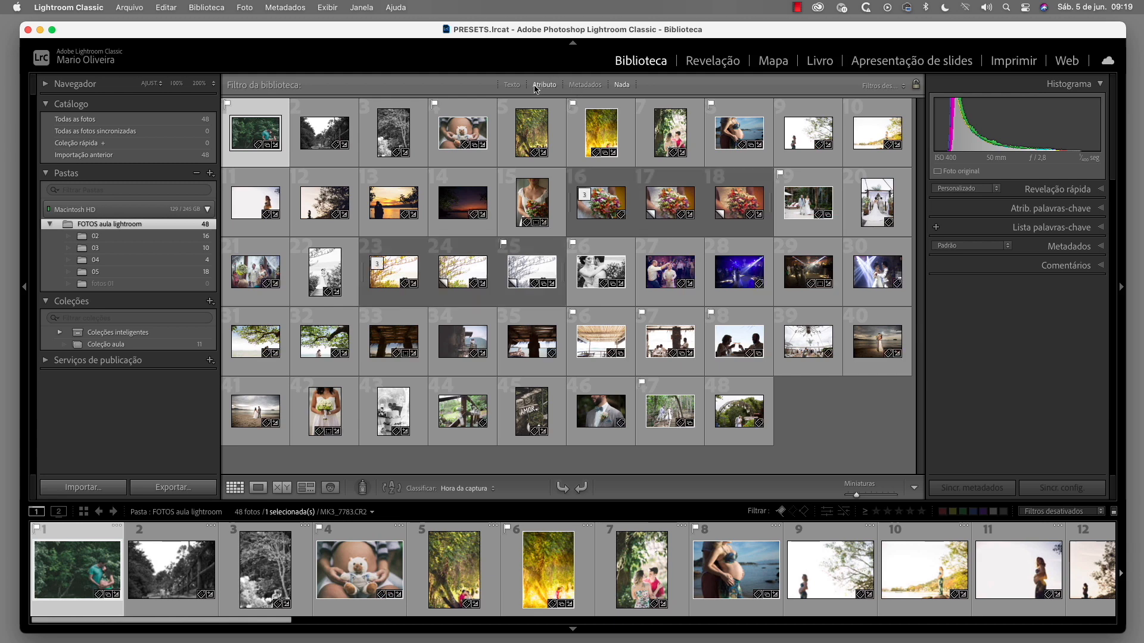
click(585, 85)
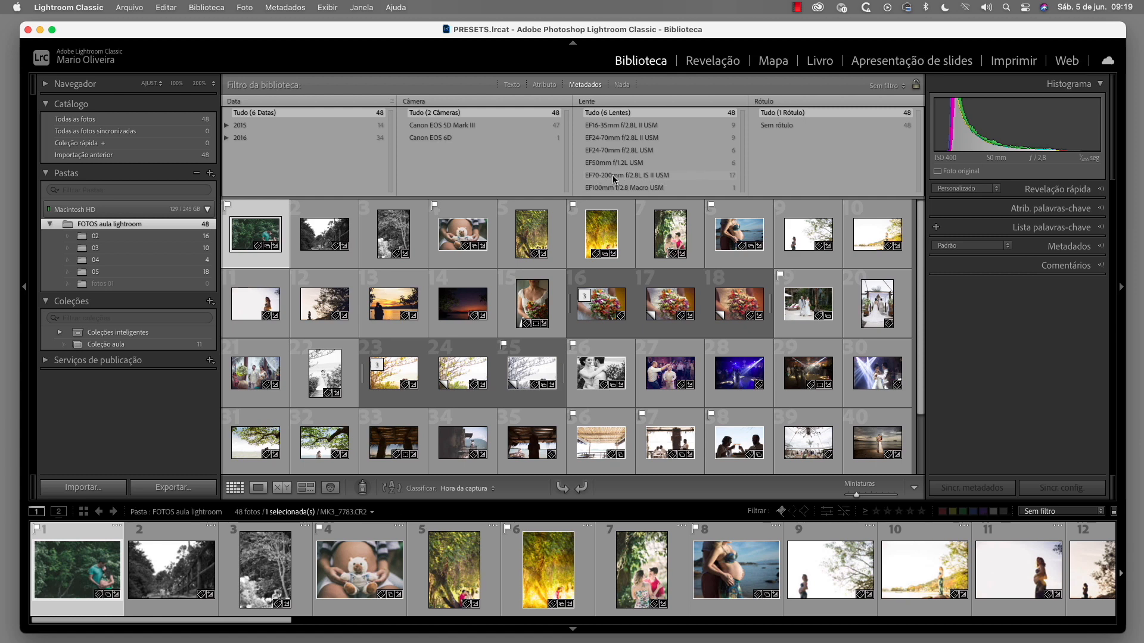
Step: Filter the photos by the EF70-200mm f/2.8L IS II USM lens and by the EF16-35mm f/2.8L II USM, and return to all lenses
click(644, 177)
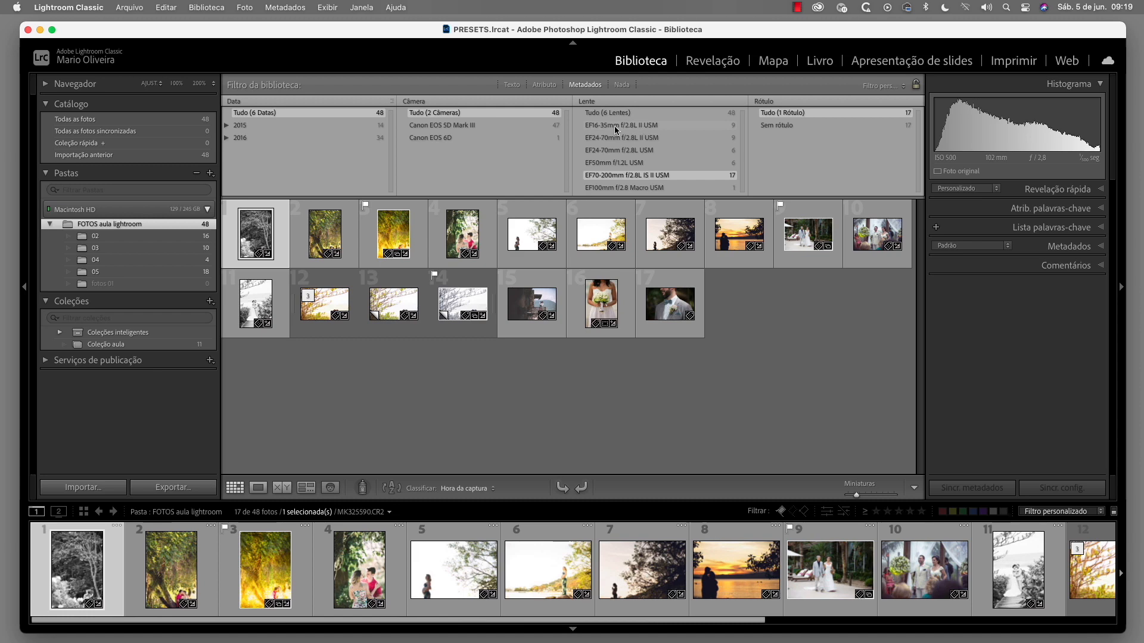
click(633, 126)
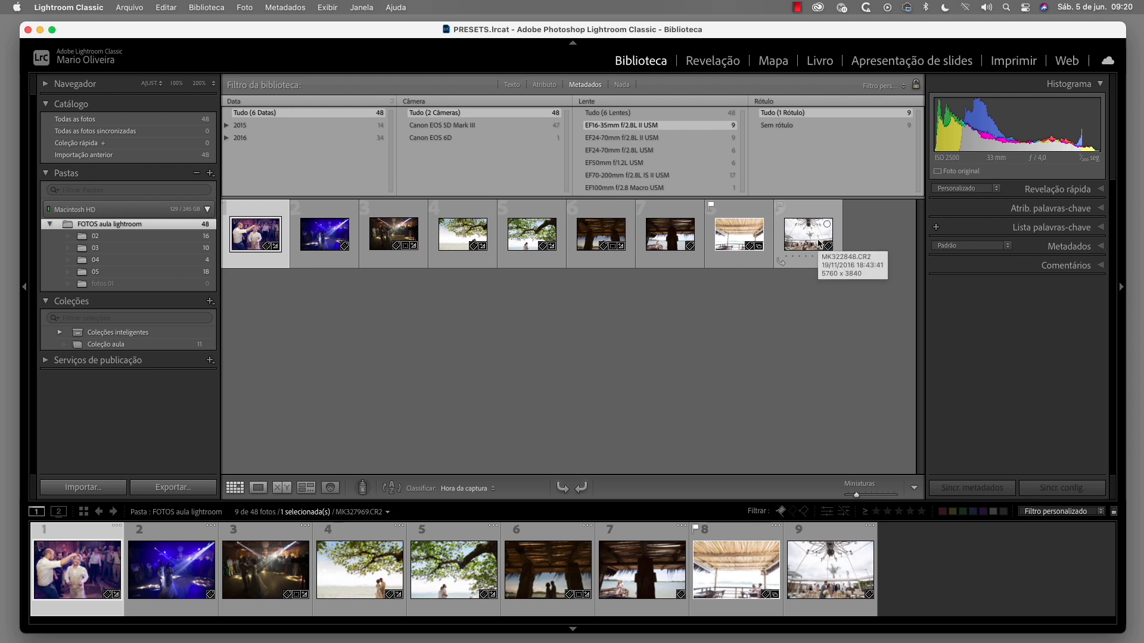
click(630, 114)
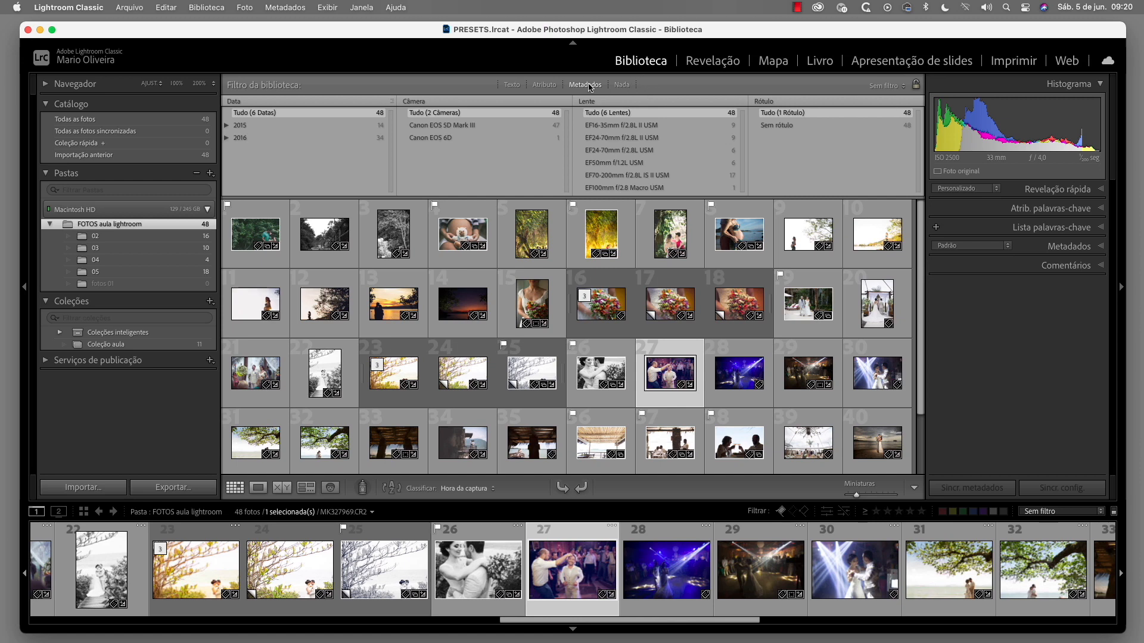
Step: Switch the library filter to text and search the folder's photos for "ensaio"
click(512, 85)
click(821, 104)
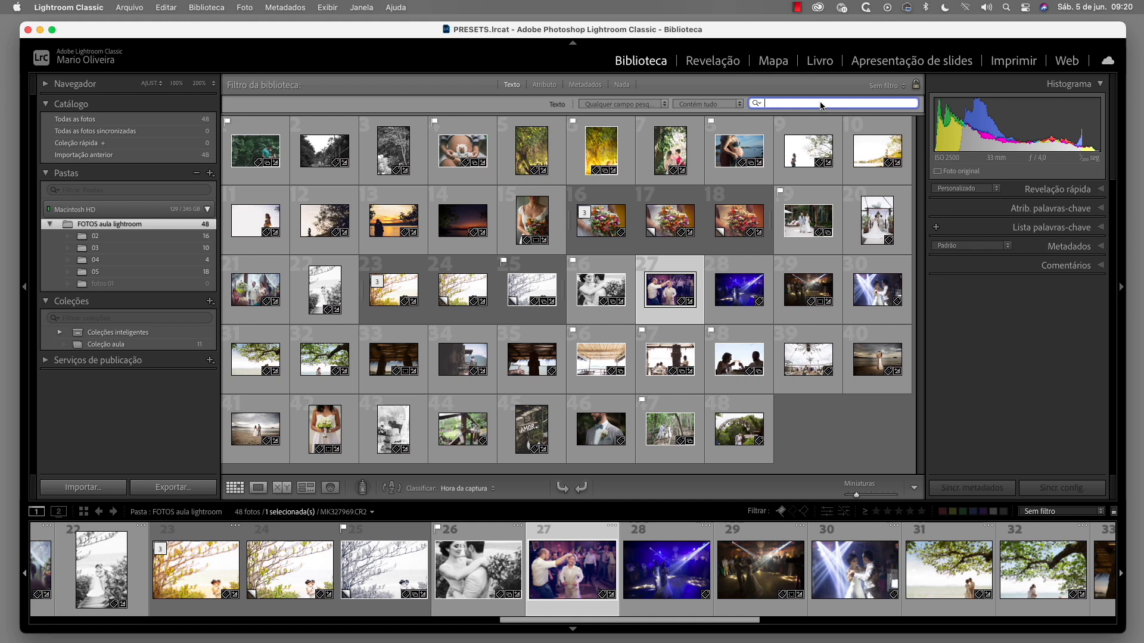
text(ensaio)
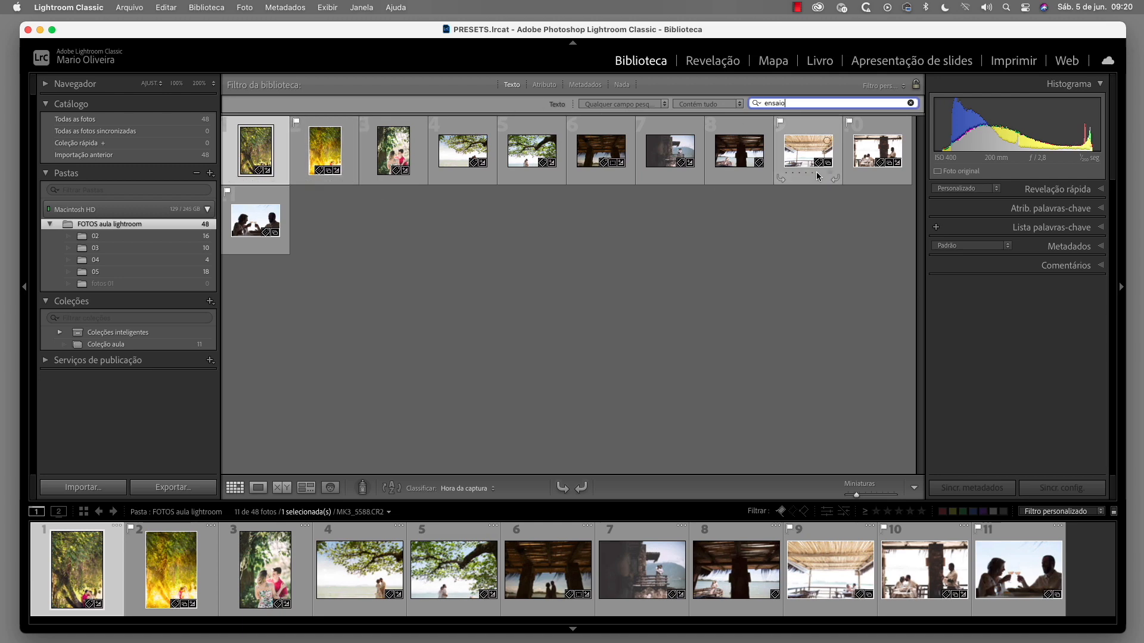
Step: Replace the text search with "casamento", followed by a search for the couple's first names
key(BackSpace)
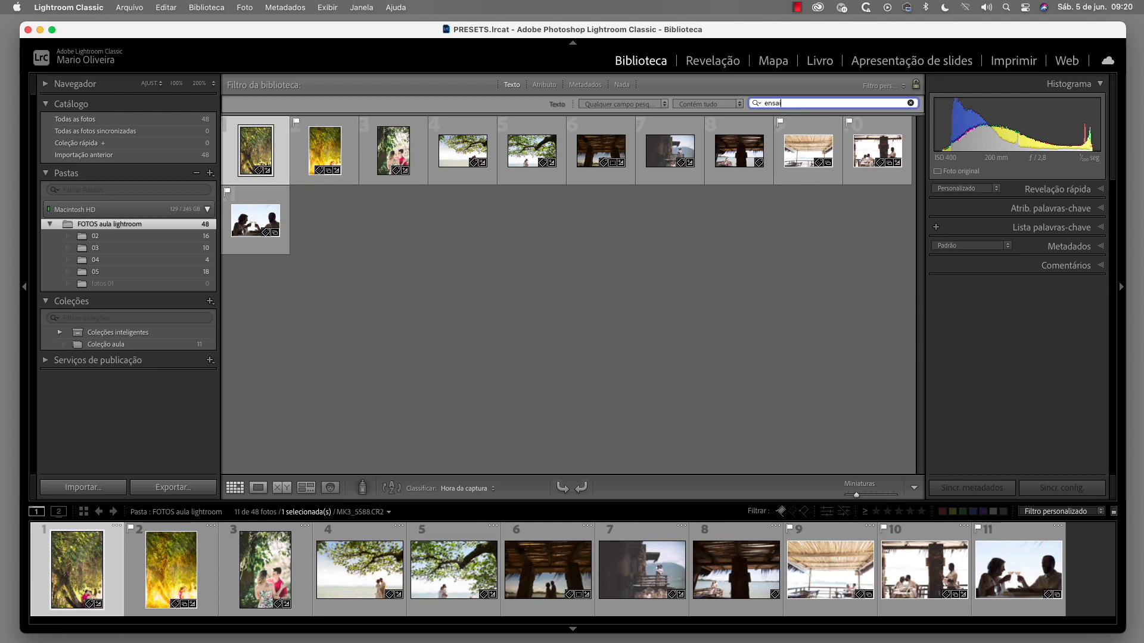
key(BackSpace)
key(BackSpace)
key(BackSpace)
text(casamento)
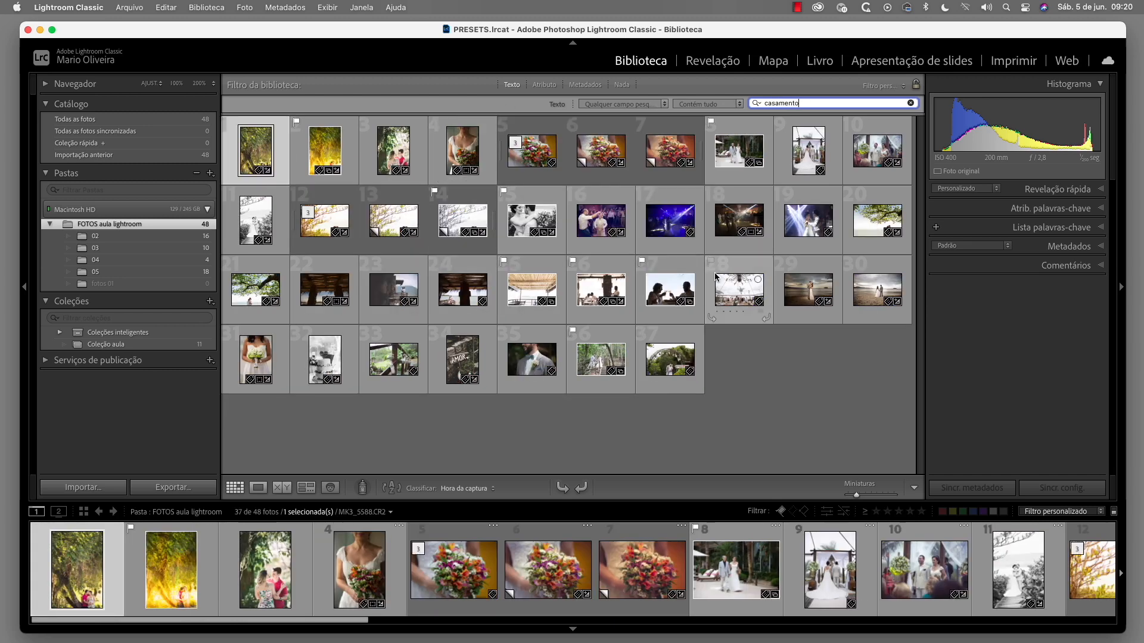
drag(802, 104, 762, 106)
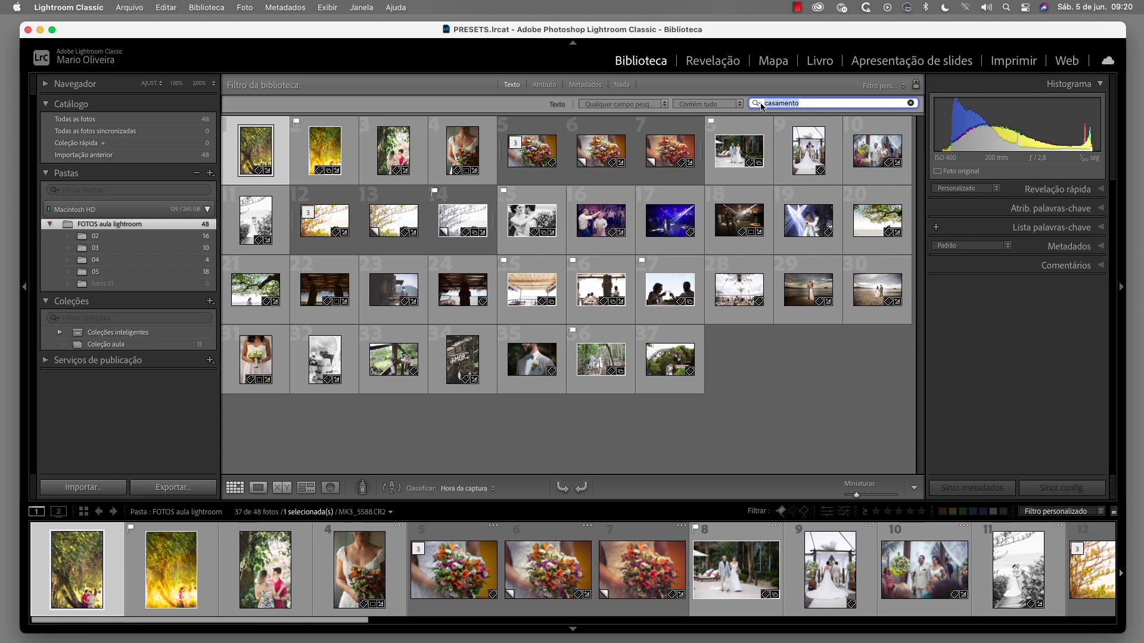
text(dani e felipe)
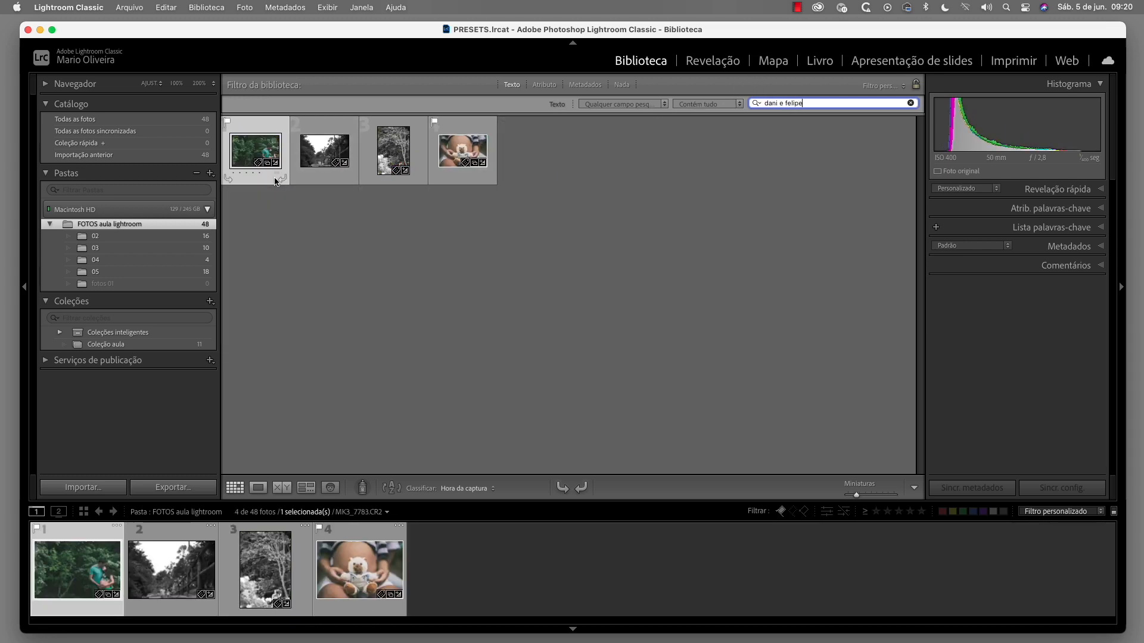